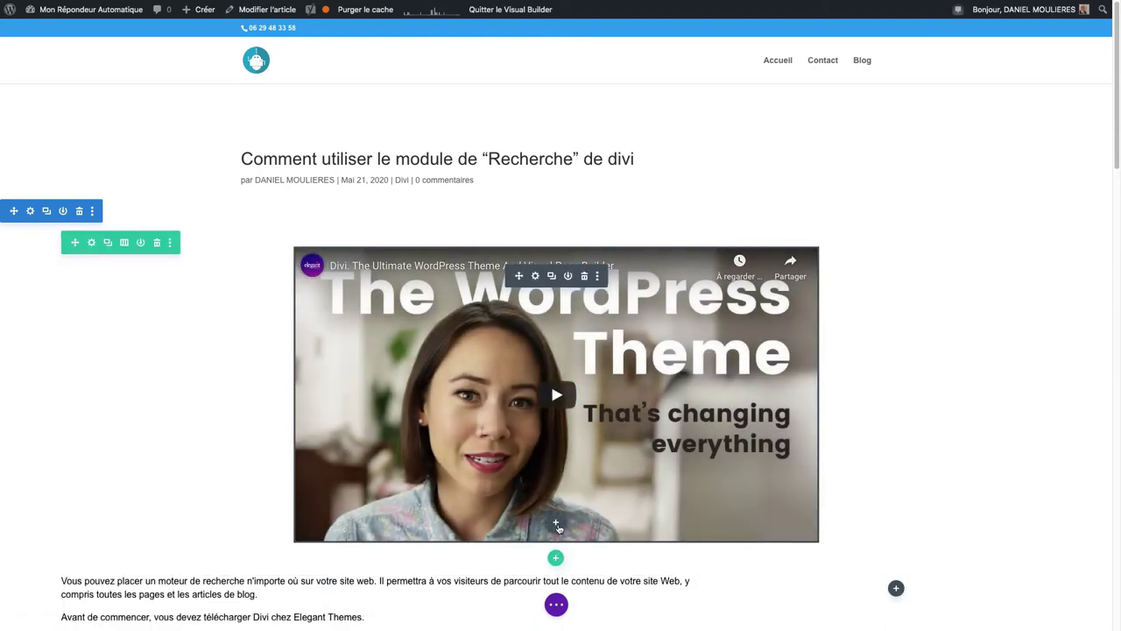
Step: Insert a Chercher (search) module directly beneath the video
click(556, 525)
click(535, 129)
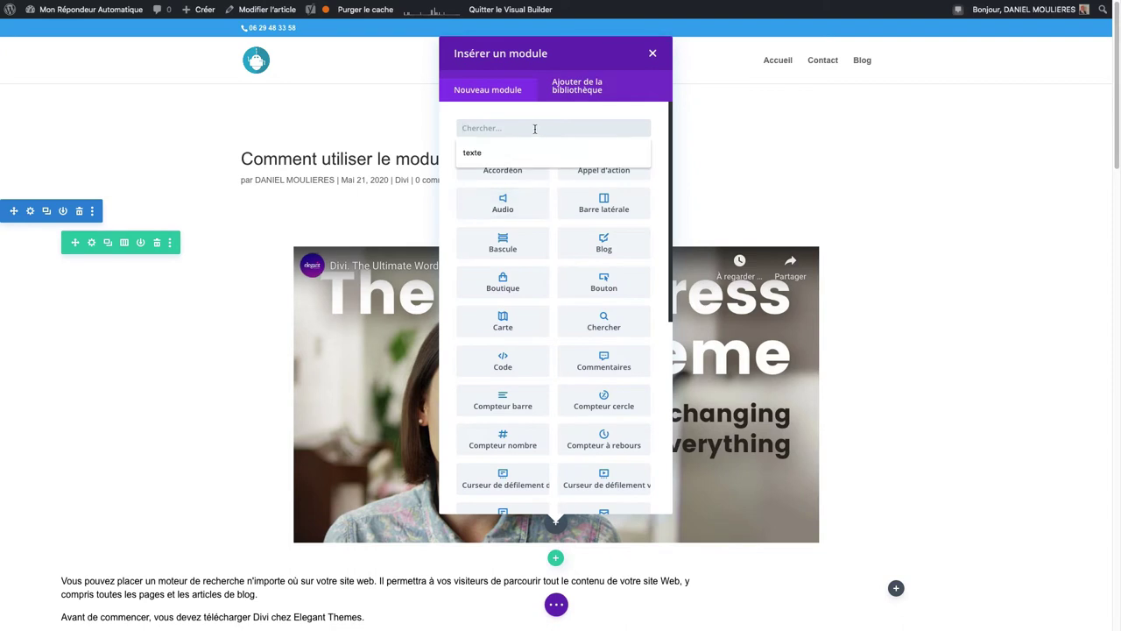
text(ch)
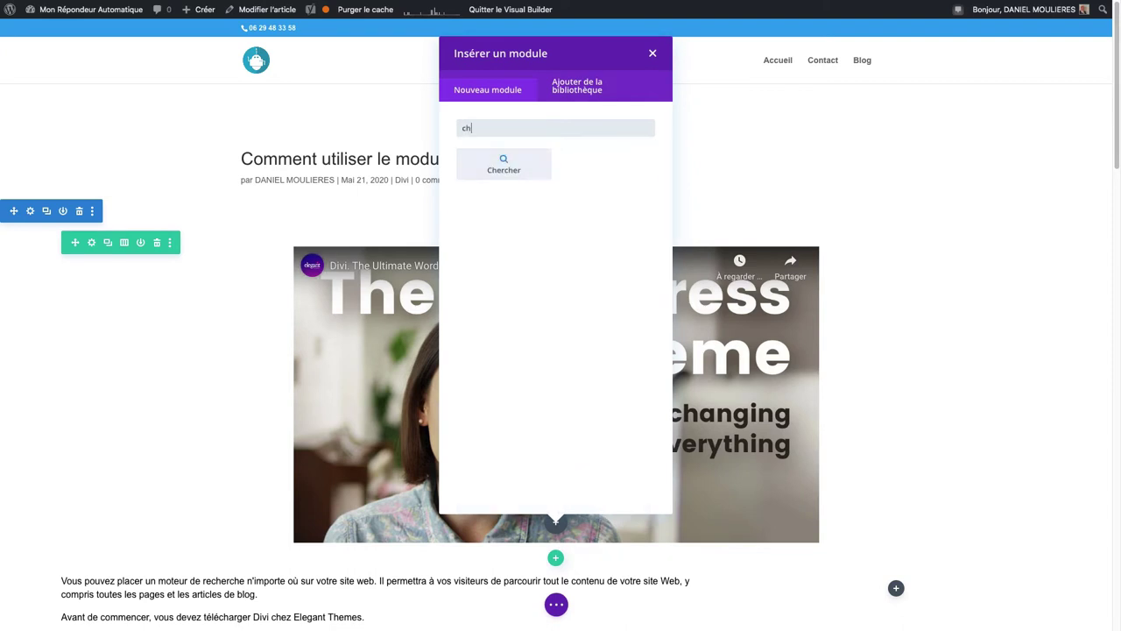
click(504, 165)
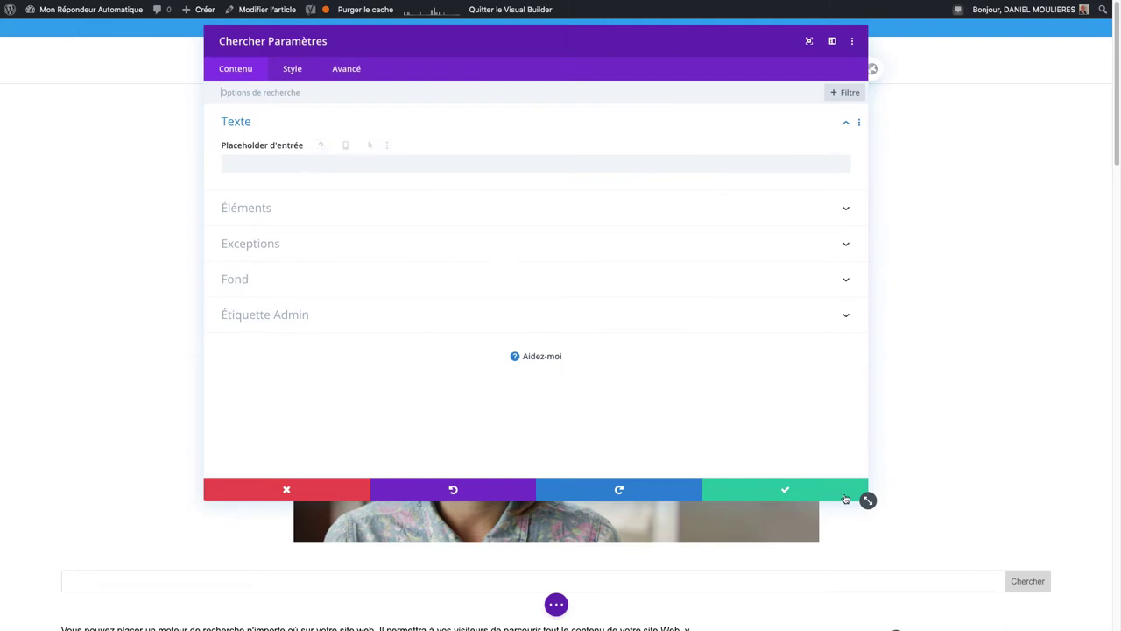
Step: Shrink the search module's settings window, move it away from the page content, and save the module
drag(867, 500, 495, 531)
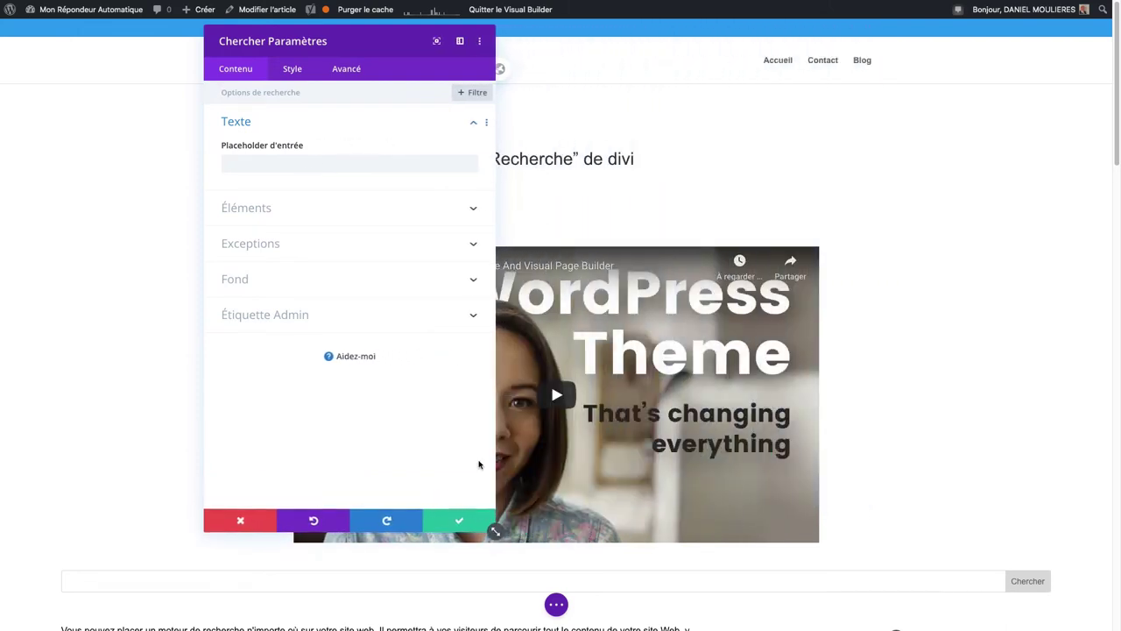
drag(359, 43, 882, 11)
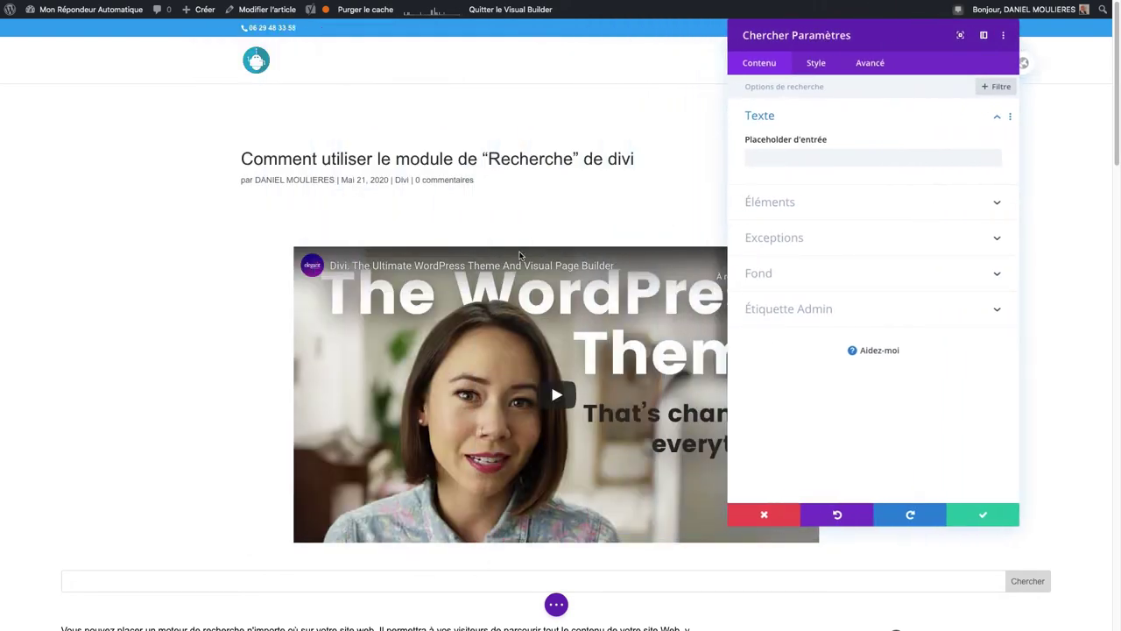
scroll(519, 255, down, 5)
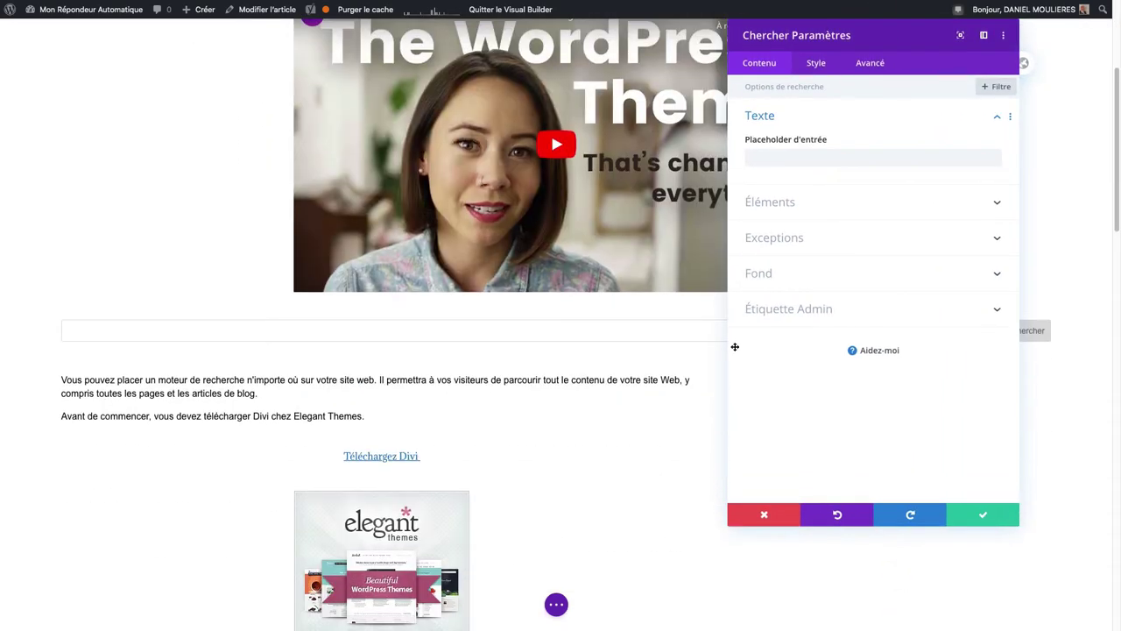
click(1014, 521)
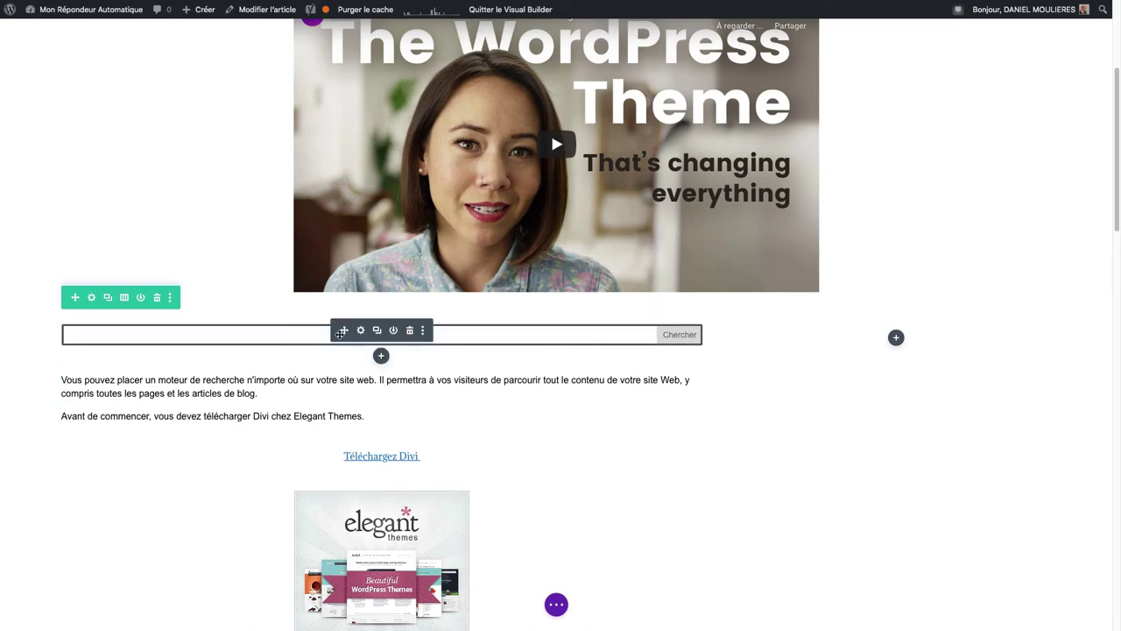
Step: Set the search module's input placeholder to "Recherchez des articles ou par mots clés"
click(360, 330)
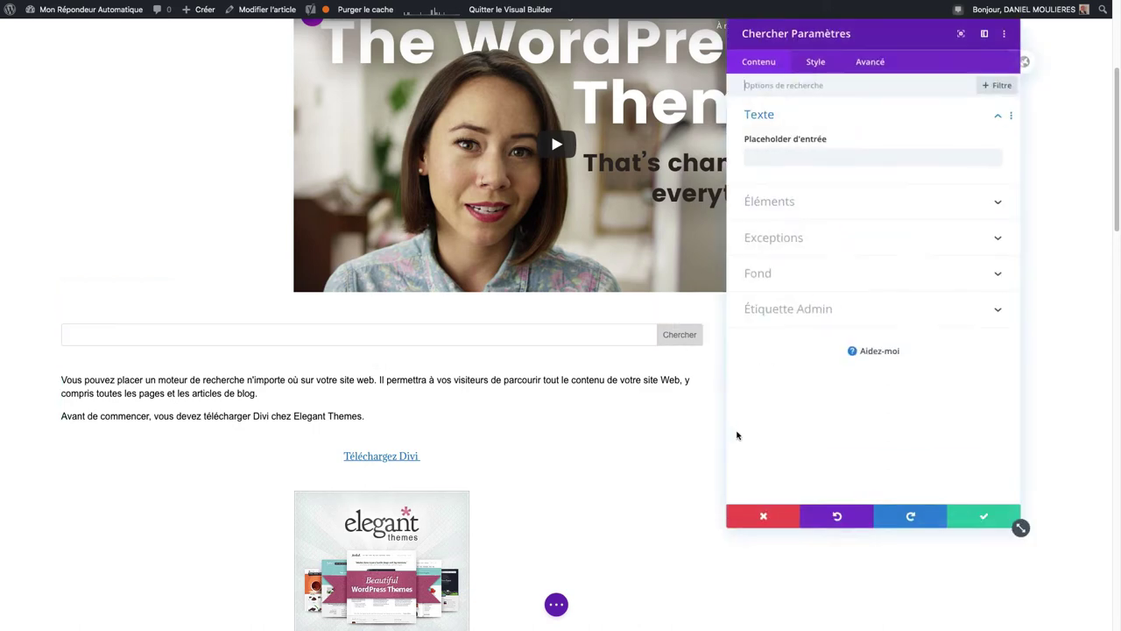
click(798, 155)
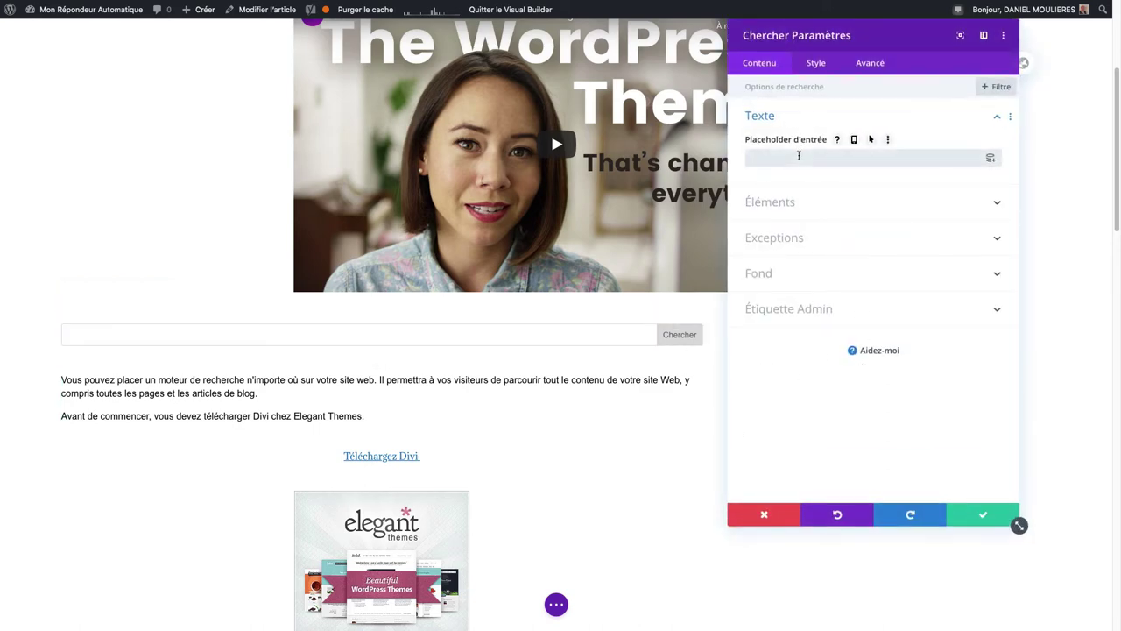
text(Recherchez des articles ou par mots clés)
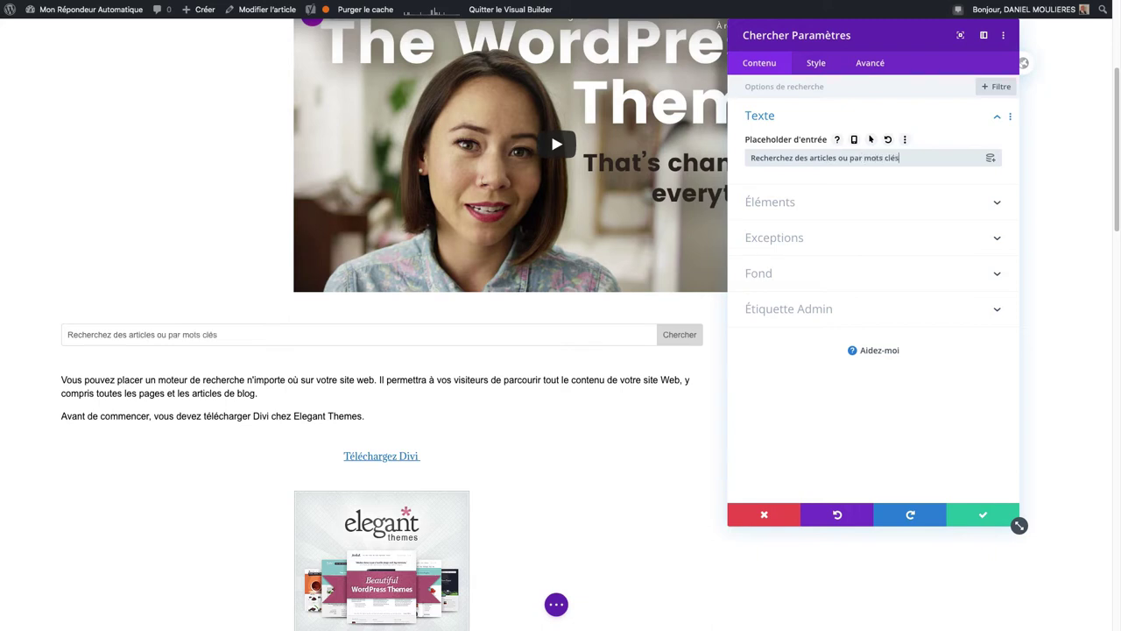
Step: Switch the search module's button element off and back on
click(847, 204)
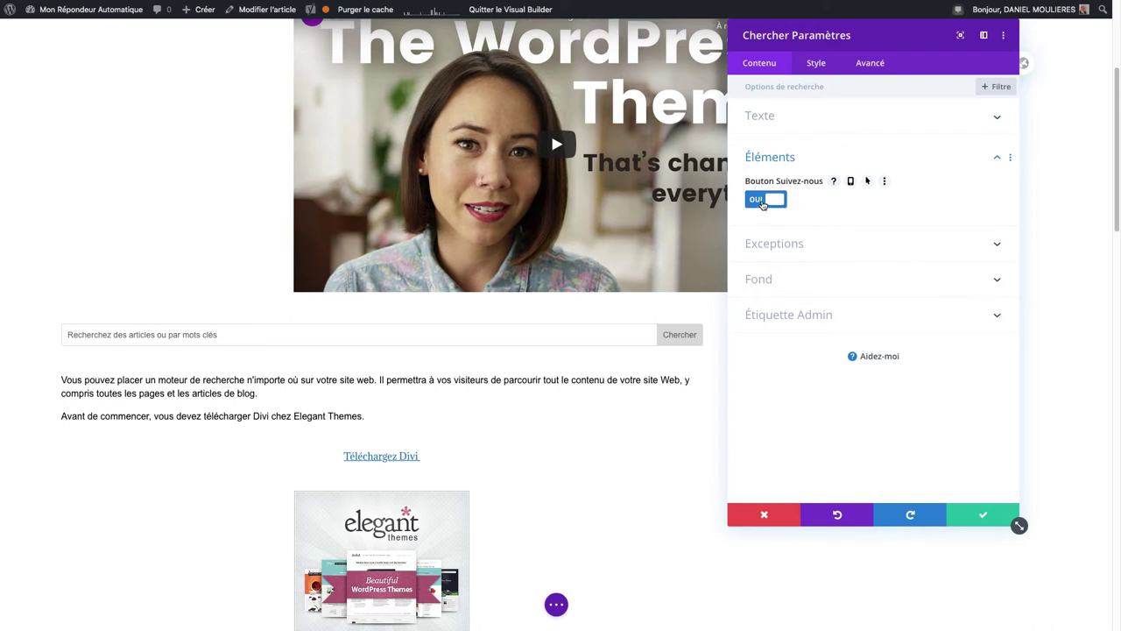
click(763, 202)
click(763, 201)
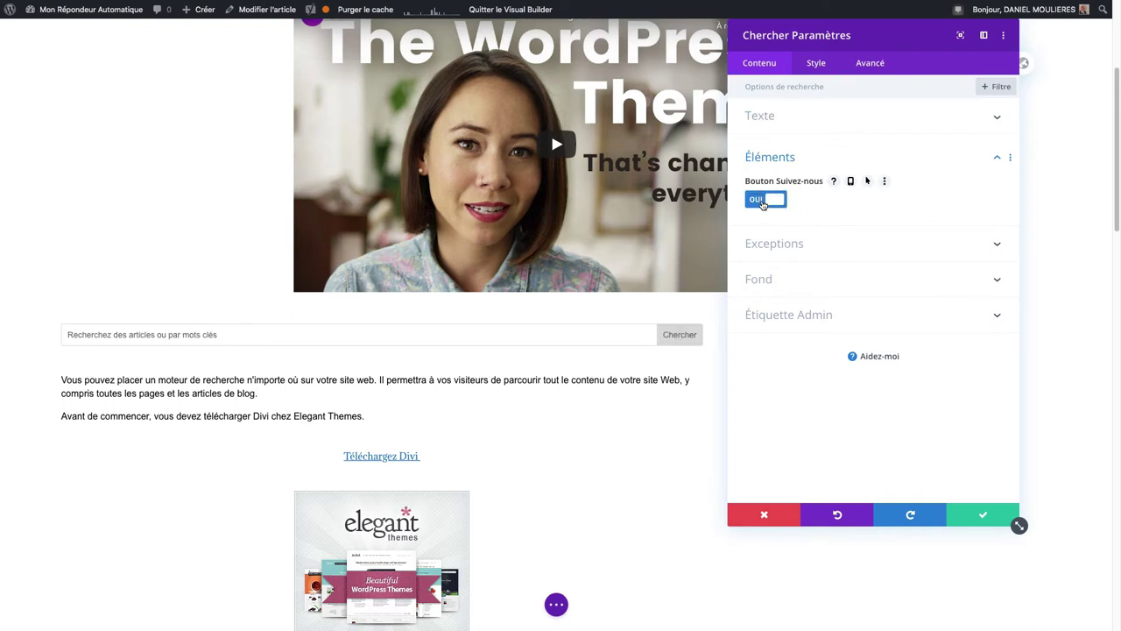
Step: Exclude pages from the search results in the module's exceptions
click(796, 246)
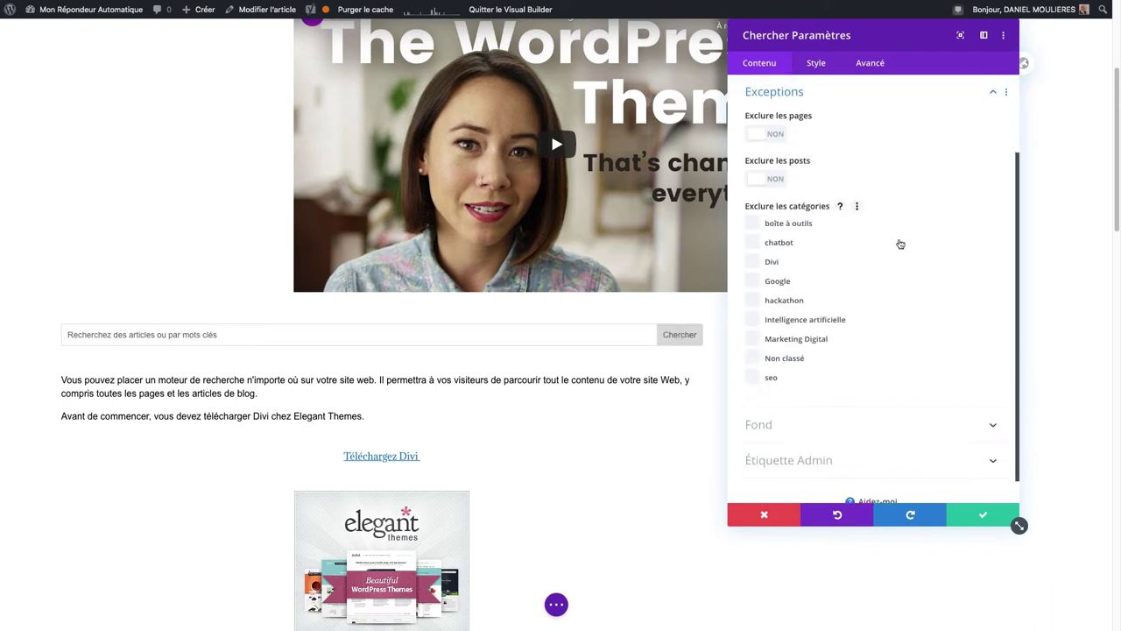
click(764, 134)
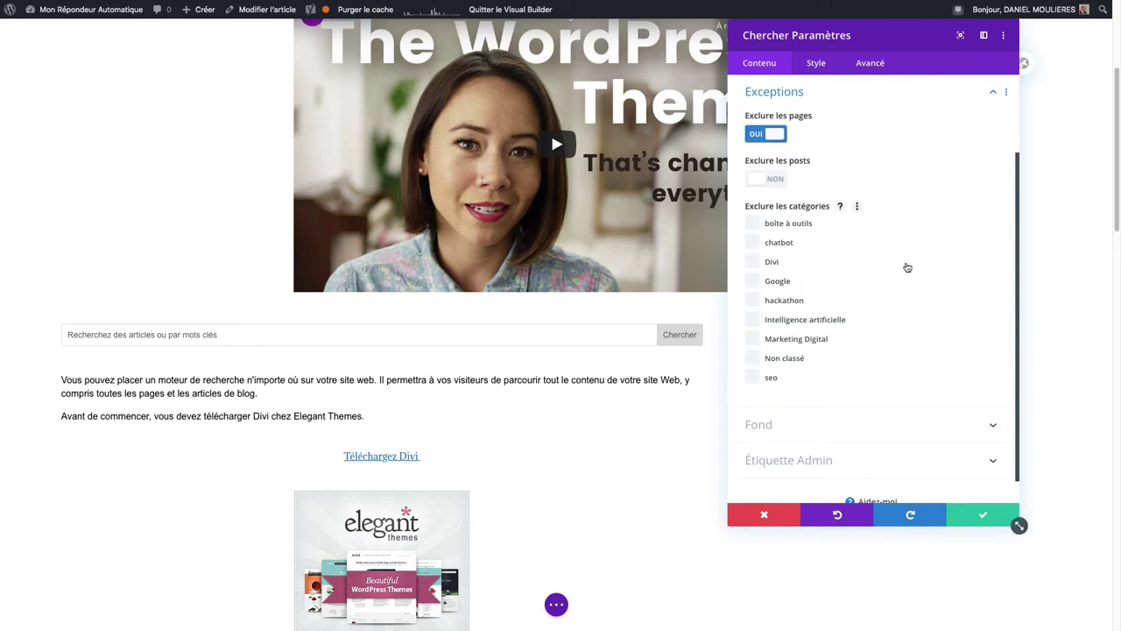
scroll(890, 278, down, 1)
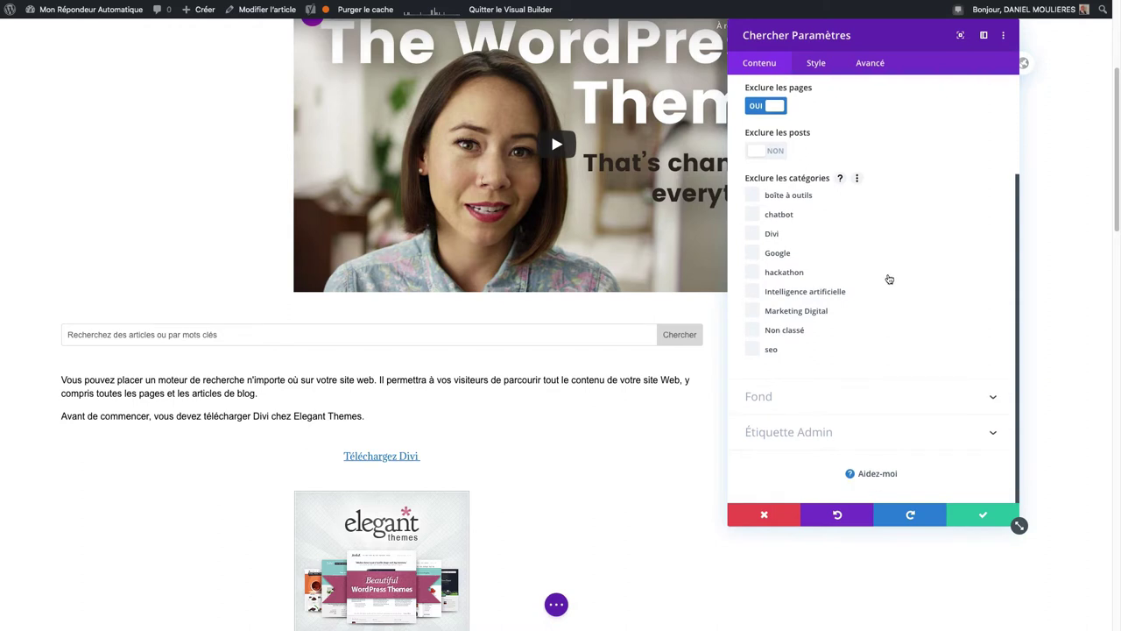
Step: Try orange #e09900 as the search module's background color, and settle on white
click(798, 399)
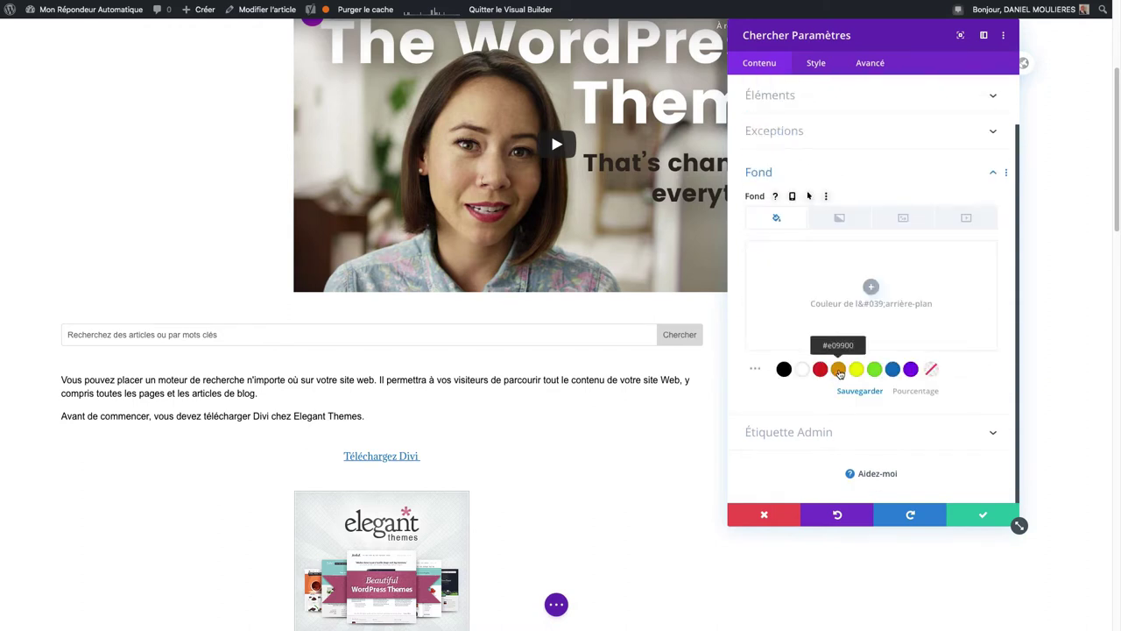
click(838, 370)
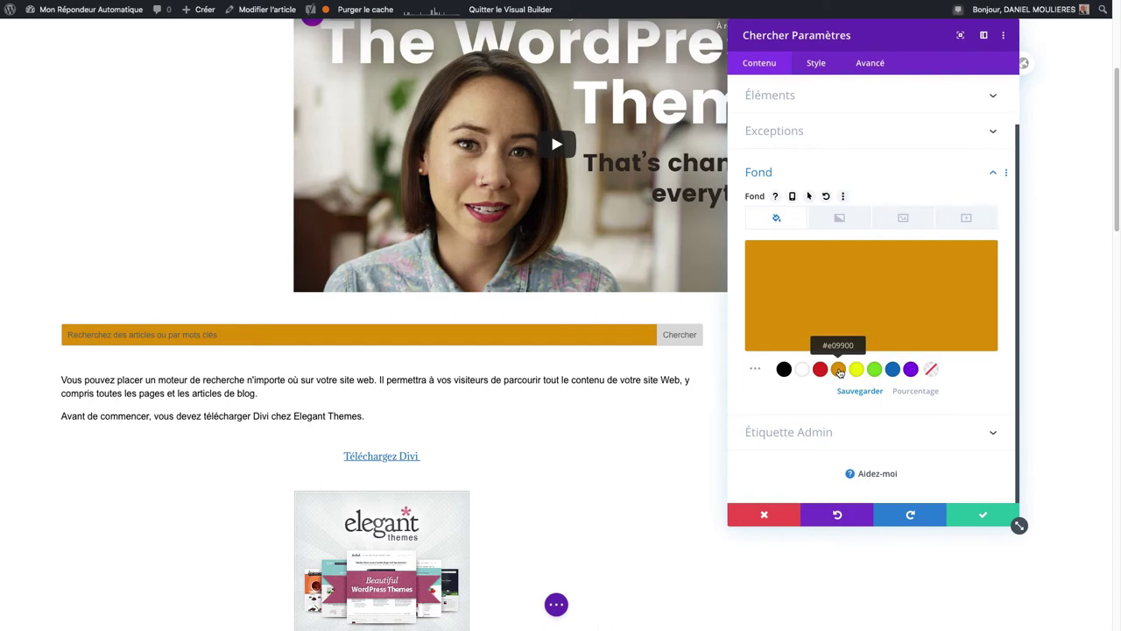
click(755, 369)
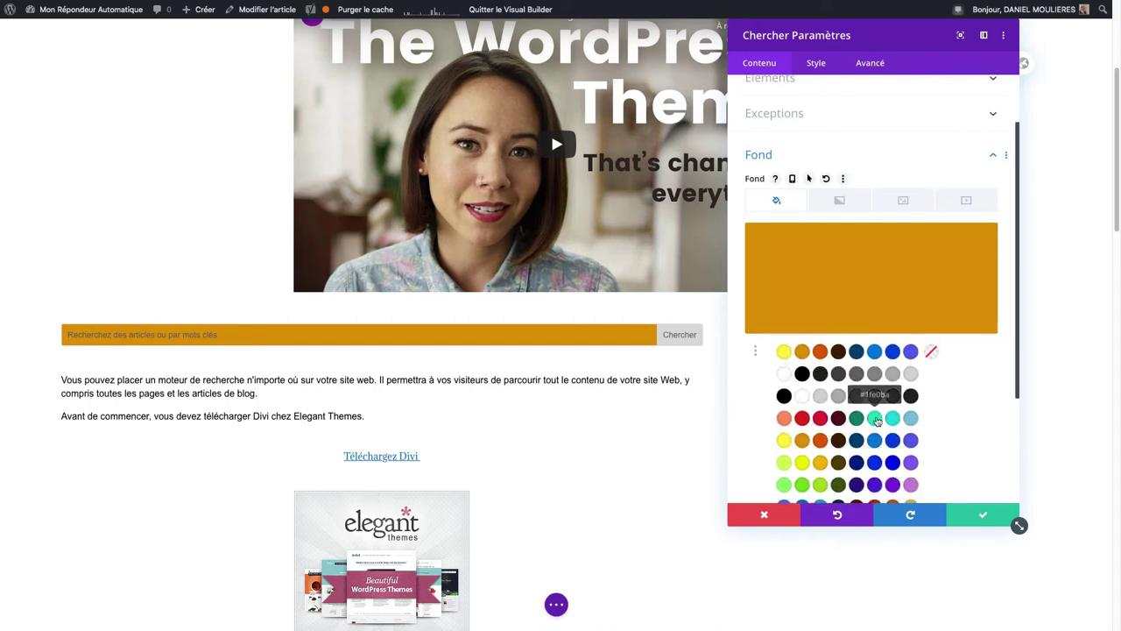
scroll(877, 420, down, 1)
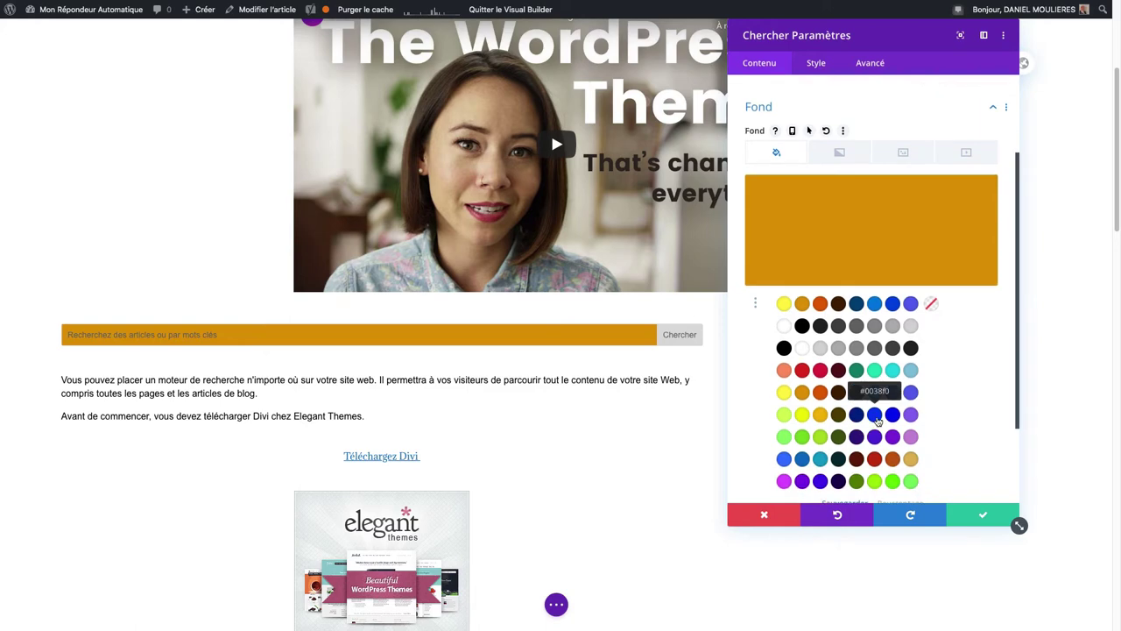
click(802, 304)
click(754, 368)
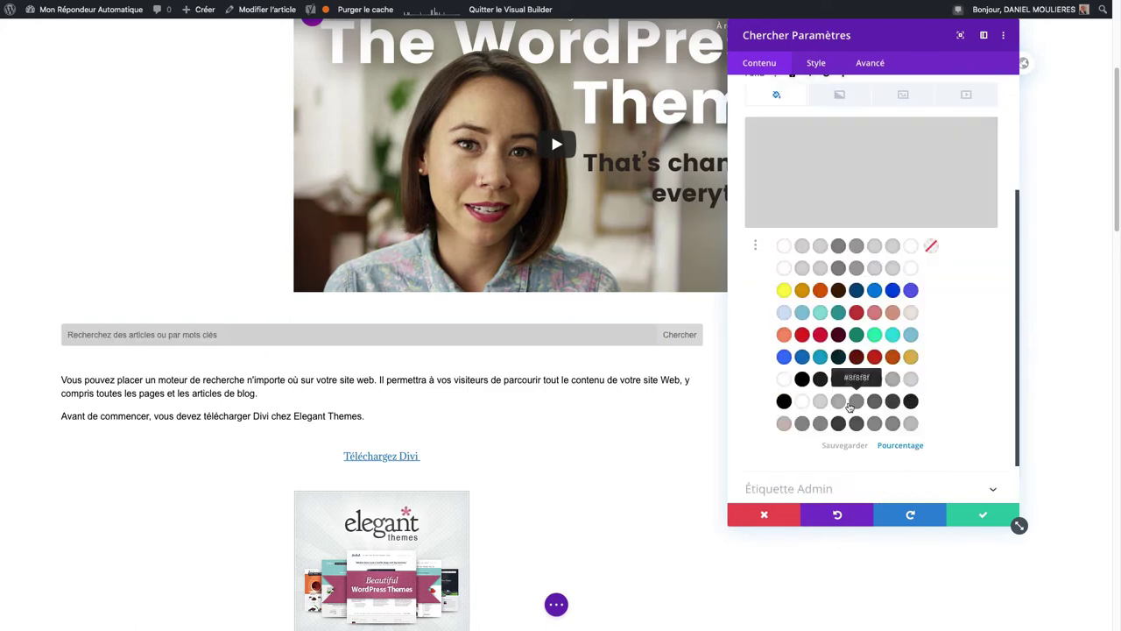
click(802, 402)
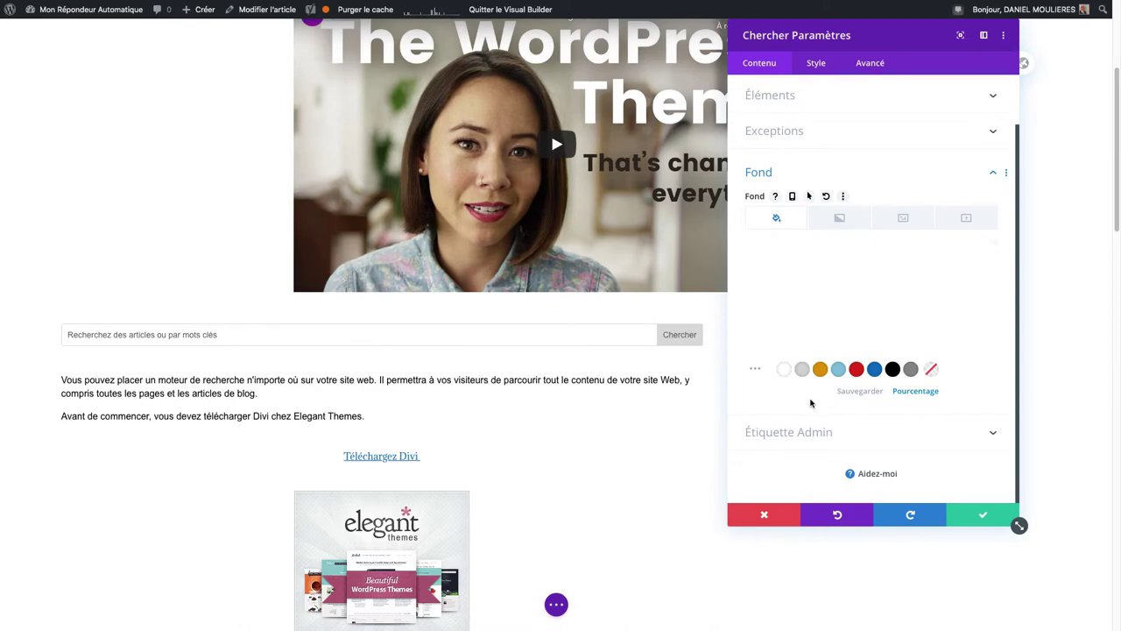
Step: Review the gradient, image and video background options and the admin label setting of the search module
click(840, 218)
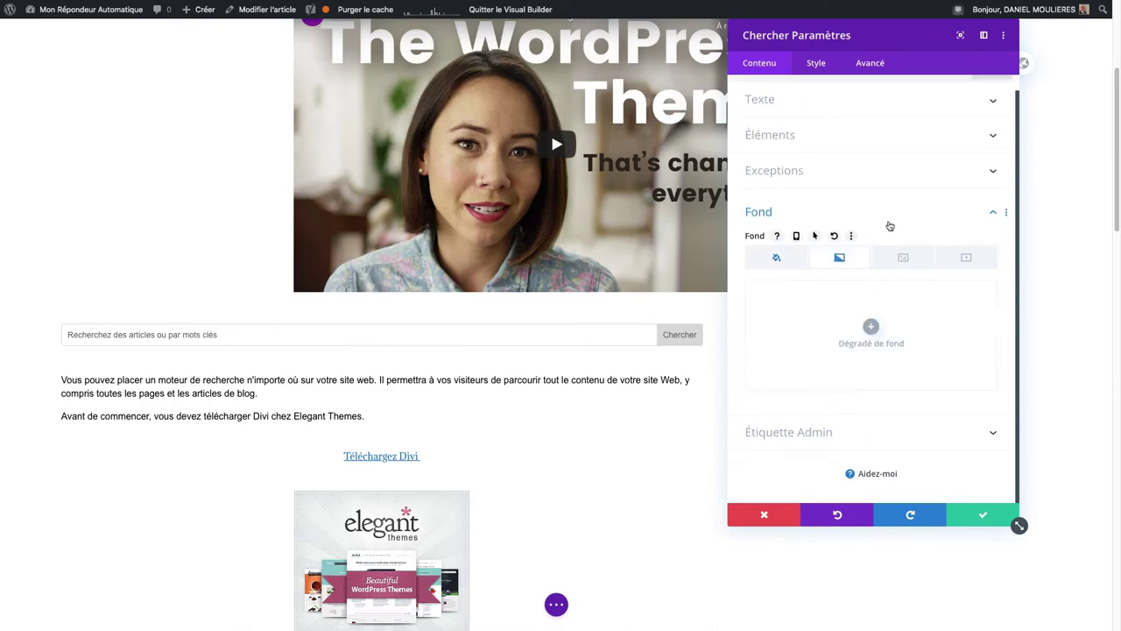
click(903, 258)
scroll(928, 260, down, 3)
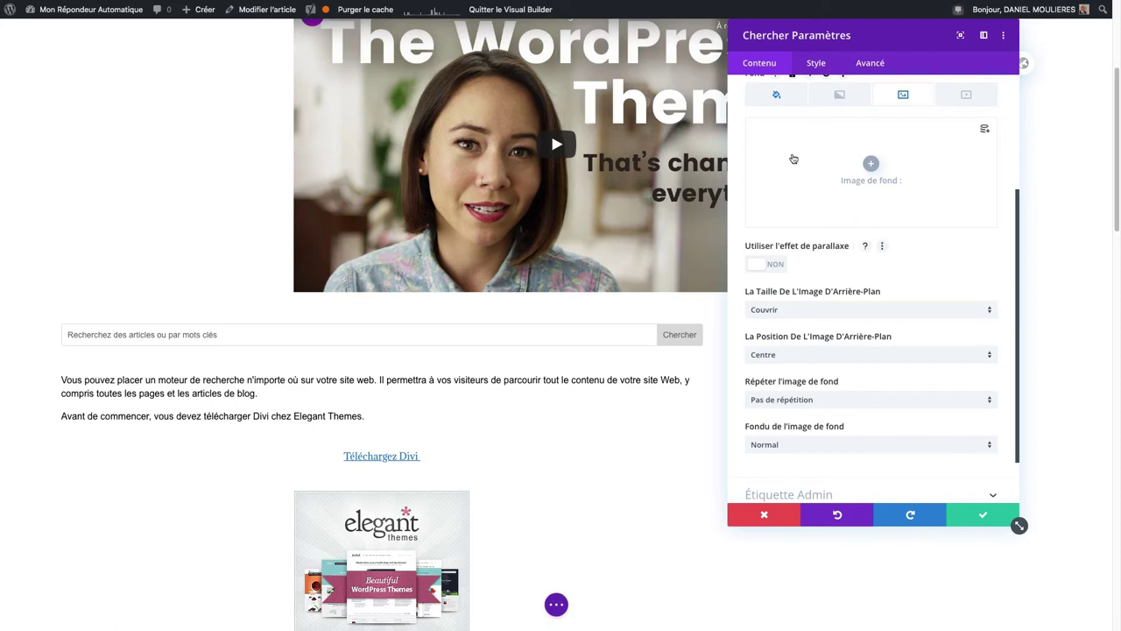
click(965, 94)
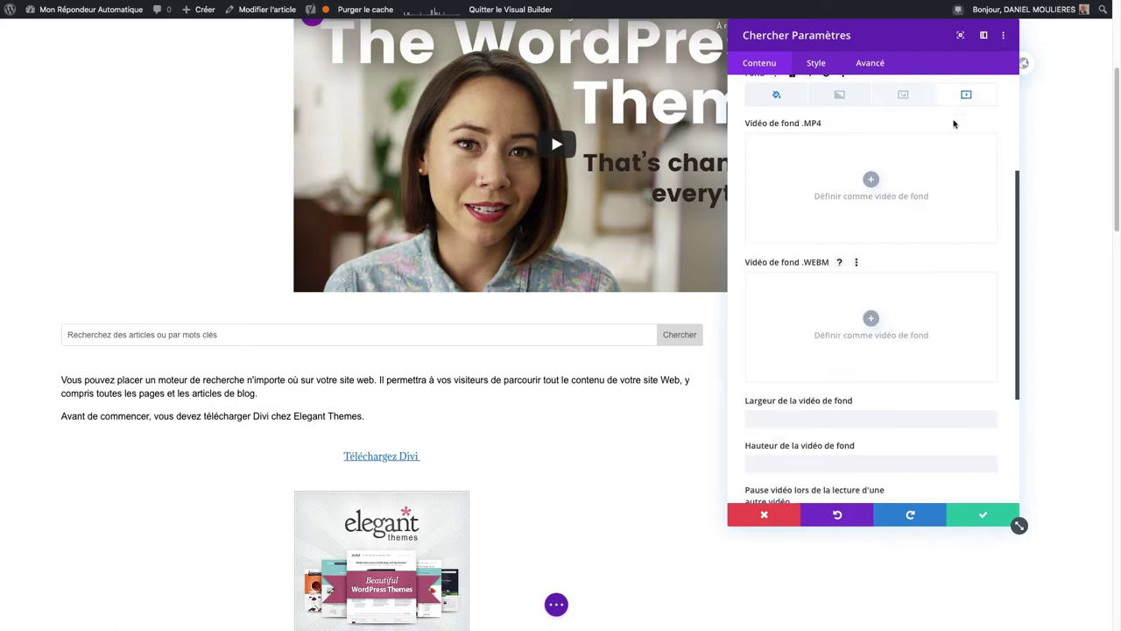
scroll(964, 175, up, 2)
click(993, 106)
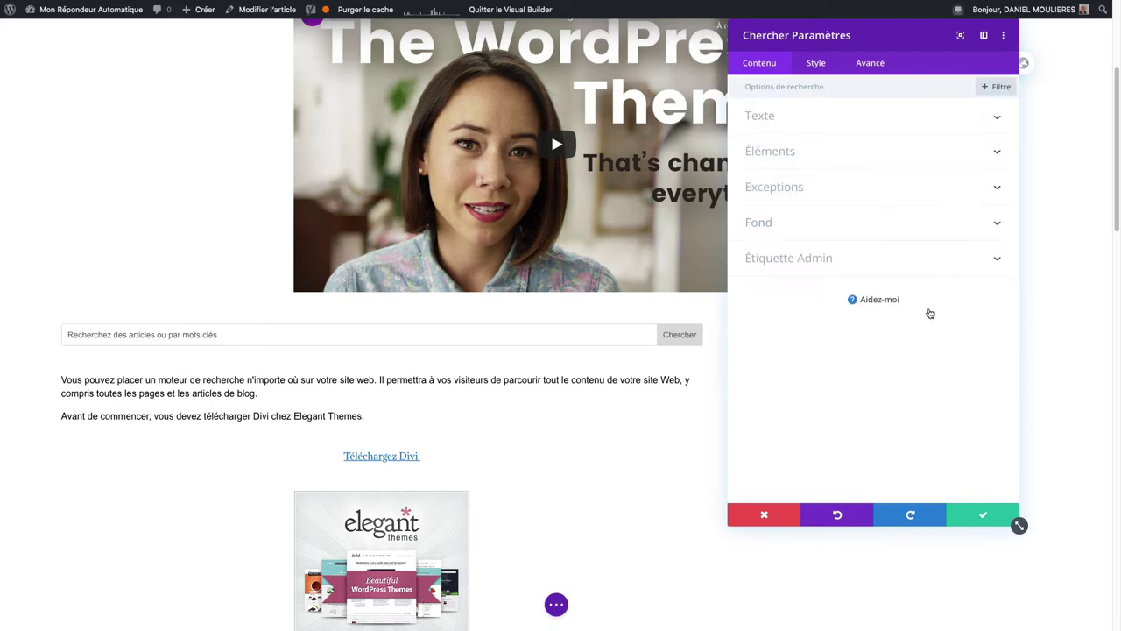
click(804, 263)
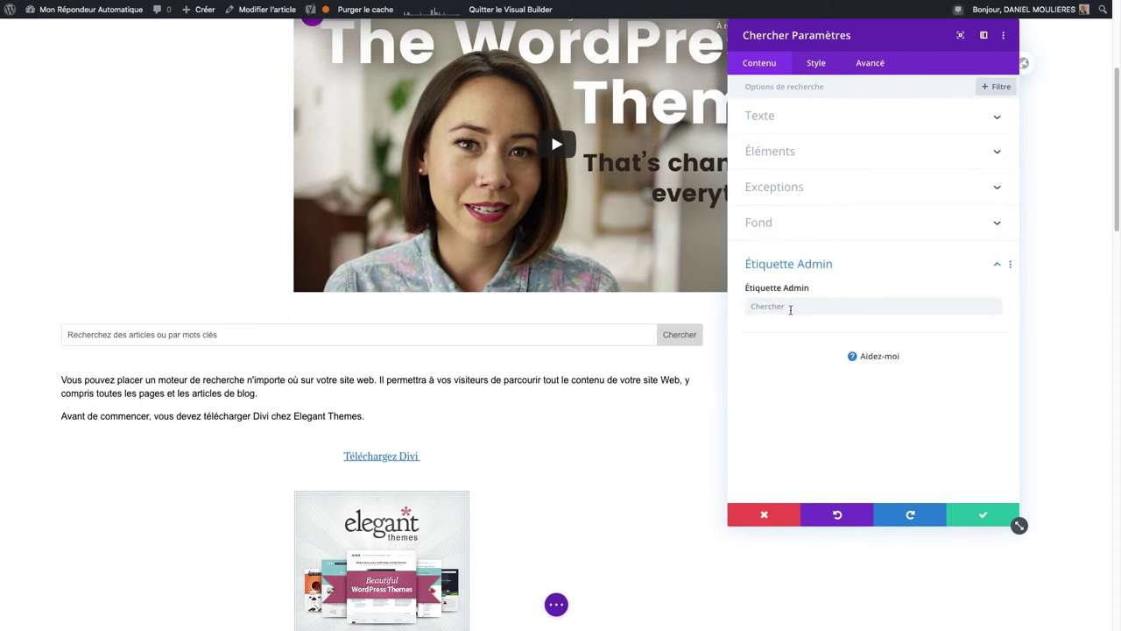
Step: Try red #e02b20 as the search field's placeholder color, and settle on black
click(815, 63)
click(821, 118)
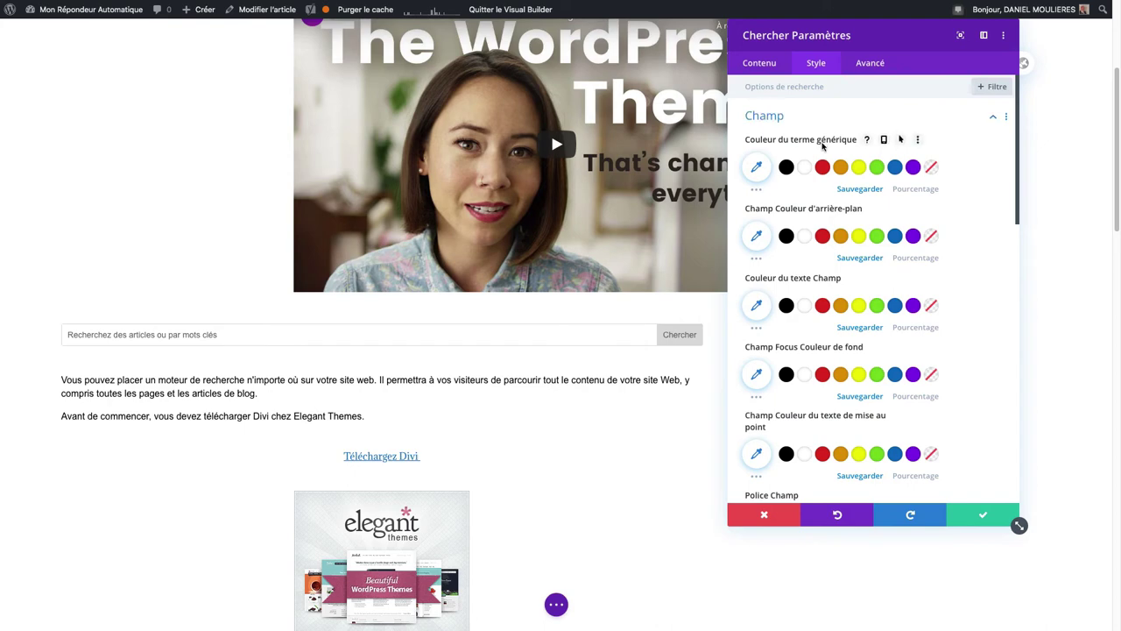
click(823, 170)
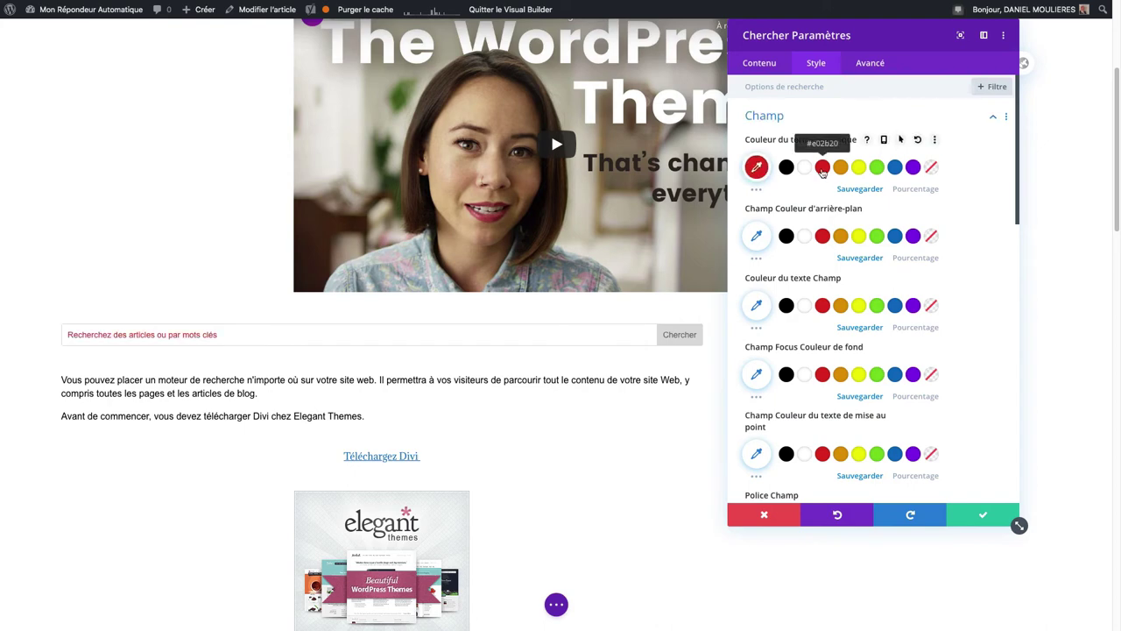
click(786, 166)
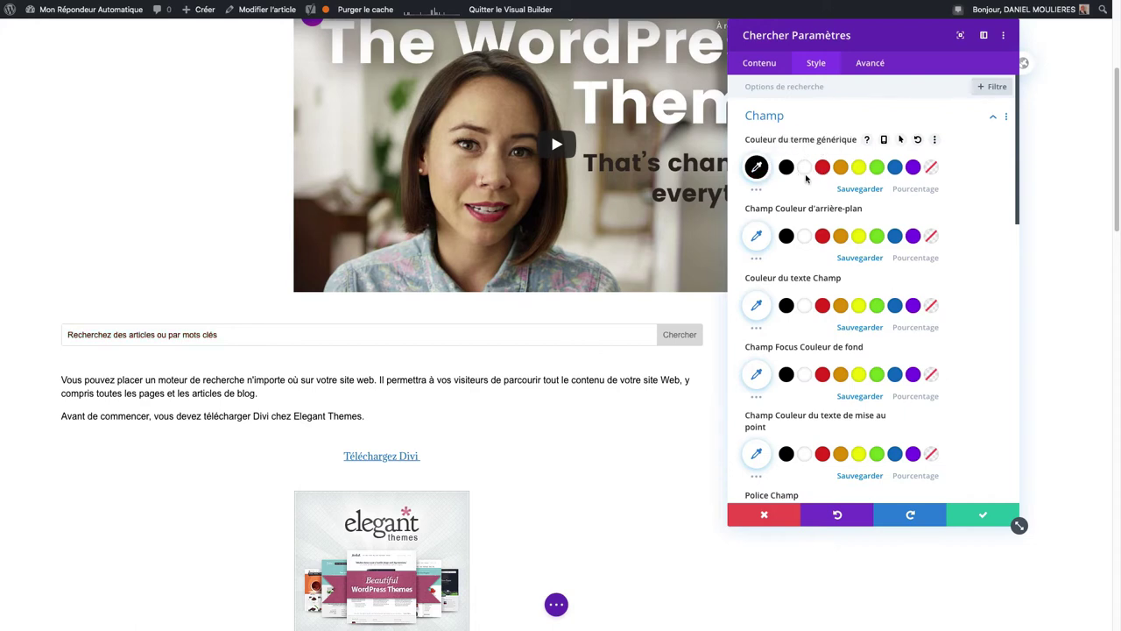
Step: Try orange #e09900 as the search field's background color and reset it
click(841, 236)
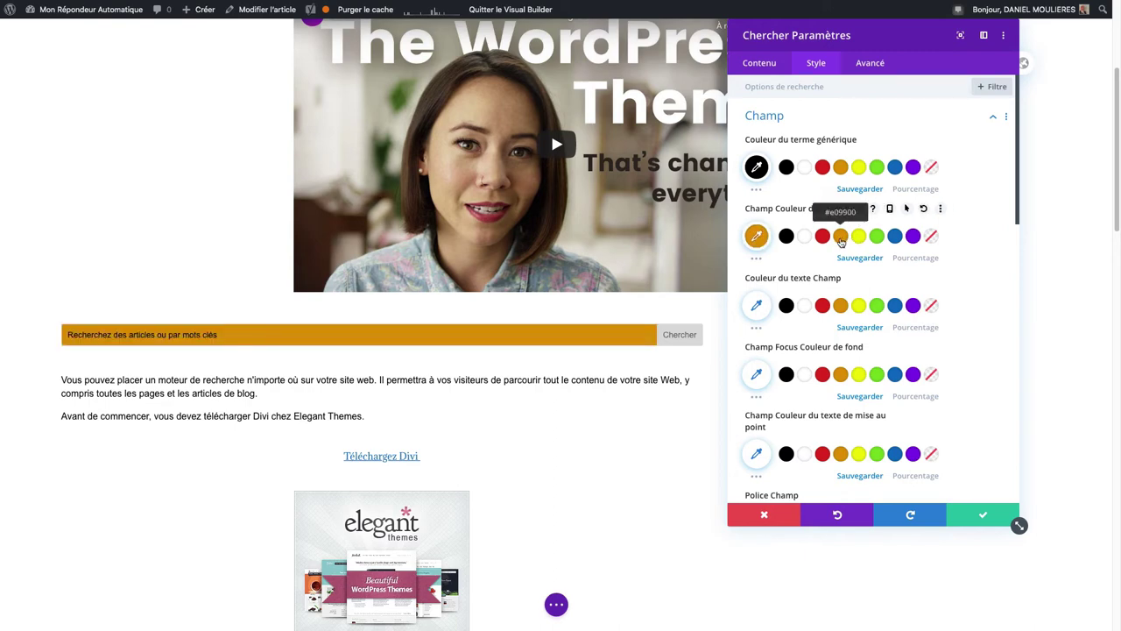
click(762, 243)
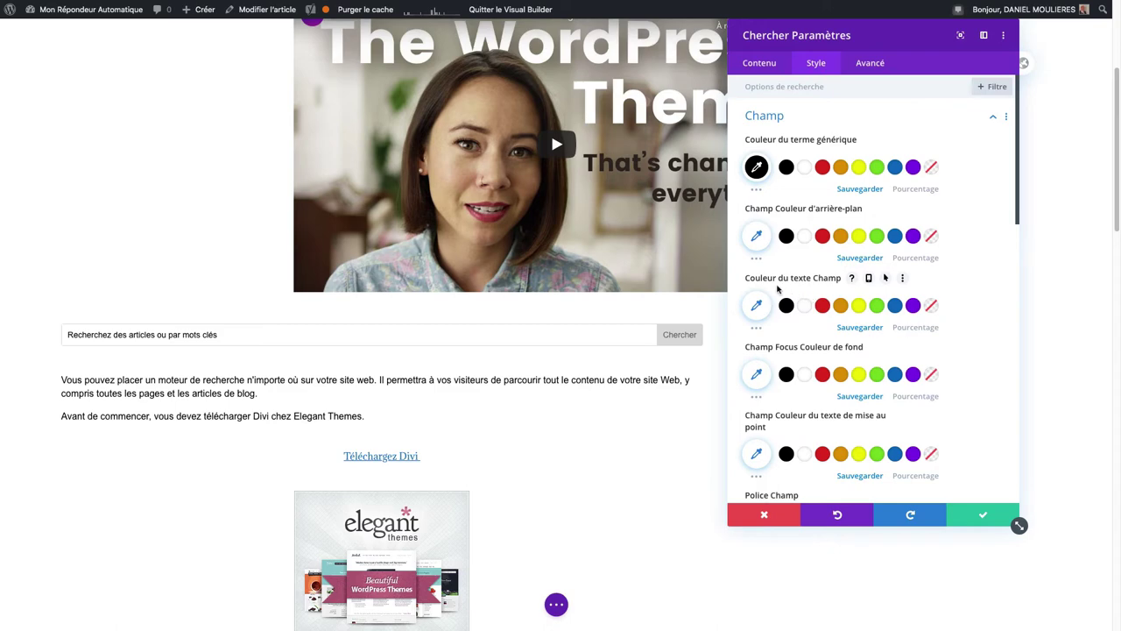
Step: Set the field's text color to red and its focus background to orange, after testing a red focus background in the search field
click(821, 304)
scroll(838, 306, down, 1)
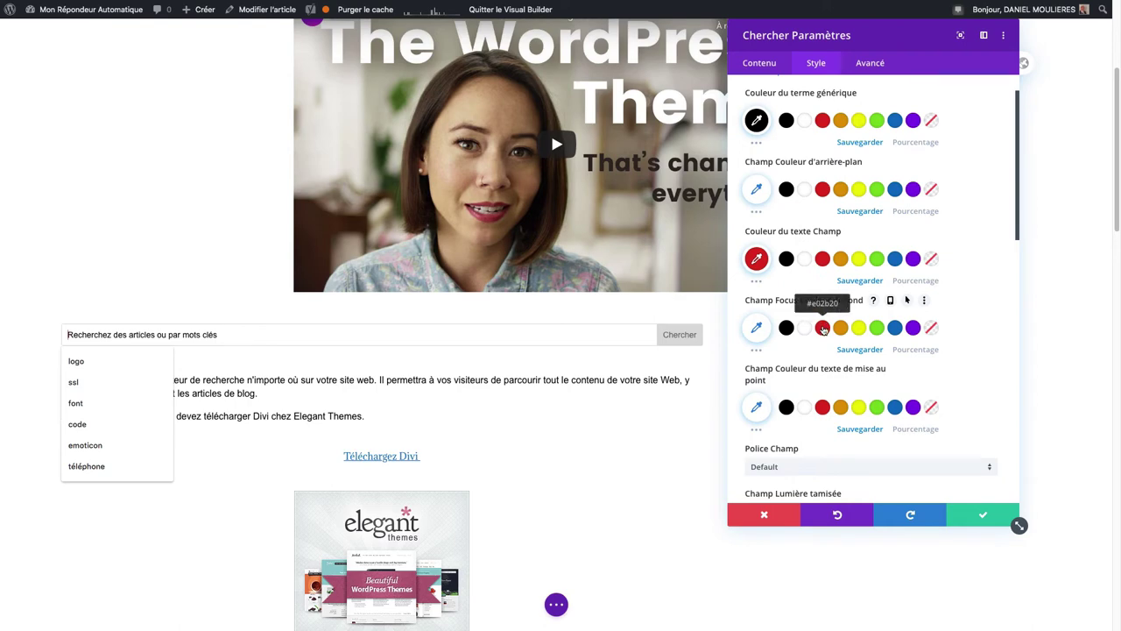
click(821, 327)
click(342, 341)
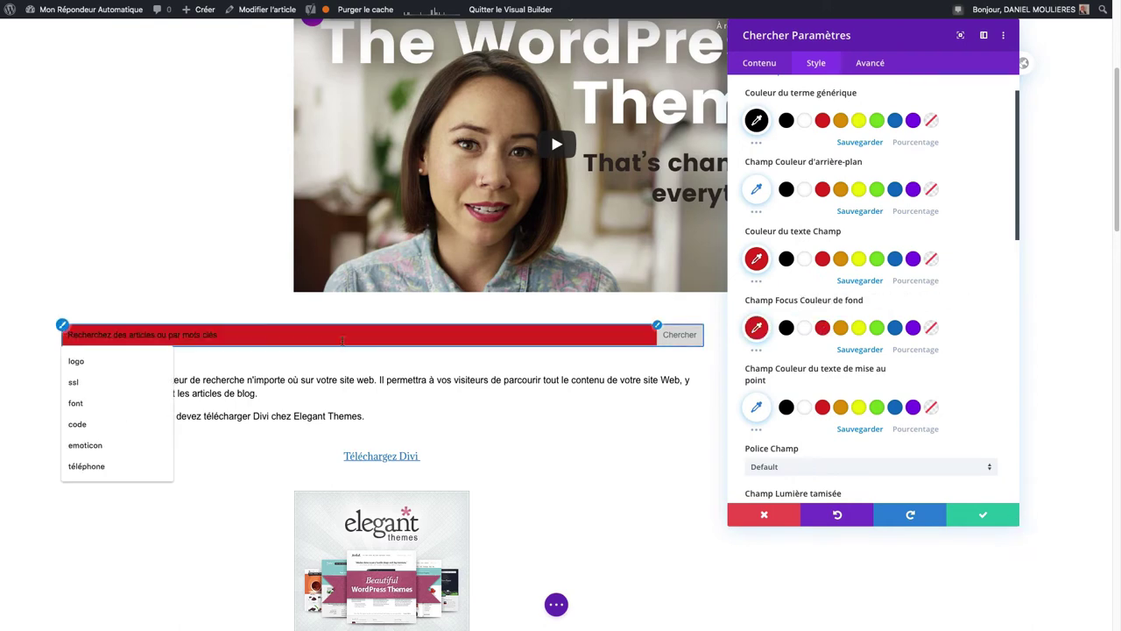
click(840, 326)
scroll(815, 310, down, 3)
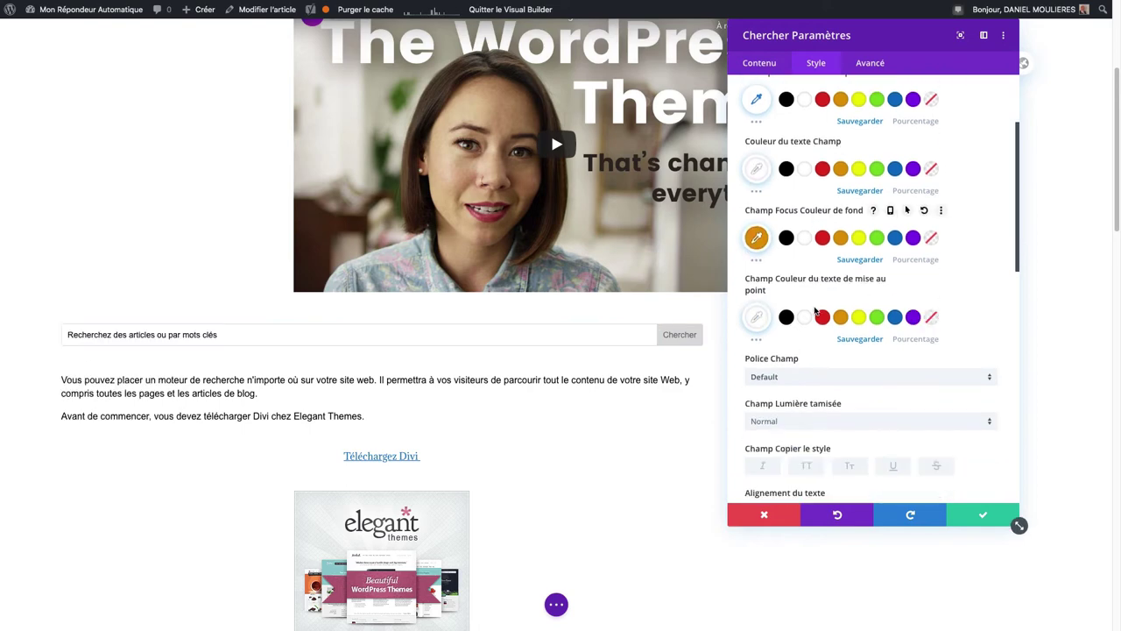
scroll(814, 310, down, 2)
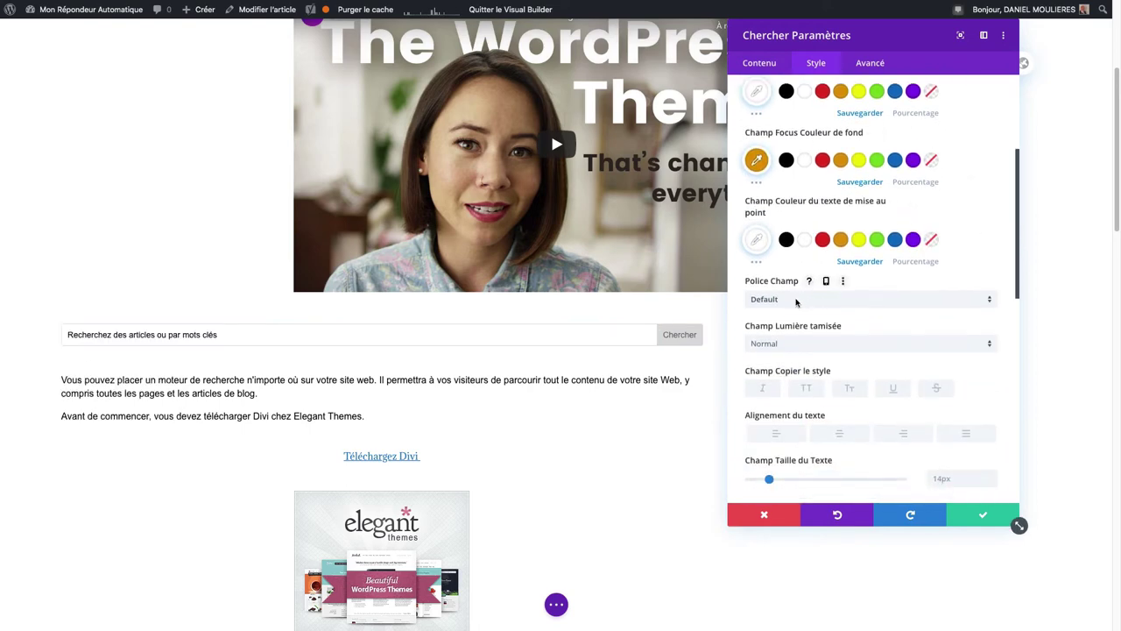
Step: Try Abril Fatface as the search field's font and settle on BioRhyme
click(796, 300)
click(796, 300)
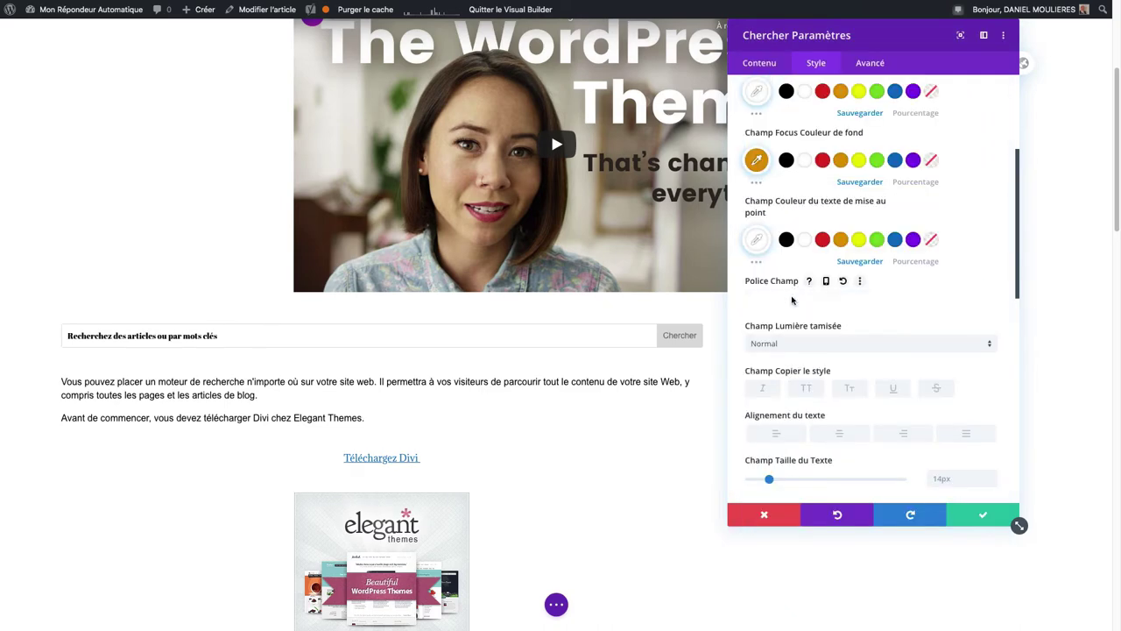
click(792, 300)
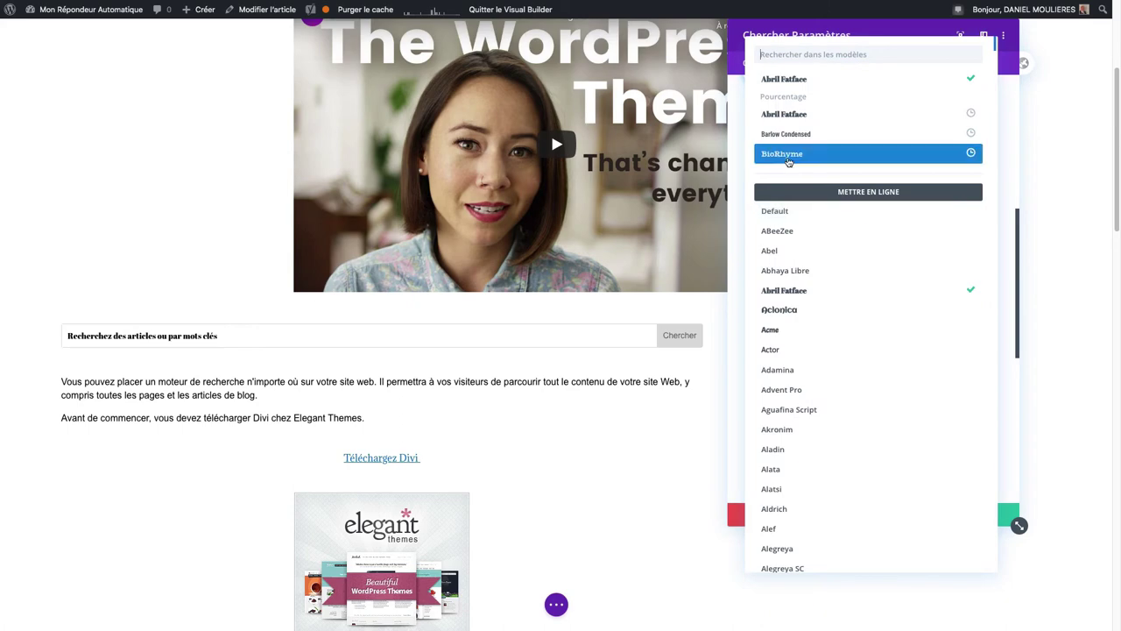
click(789, 156)
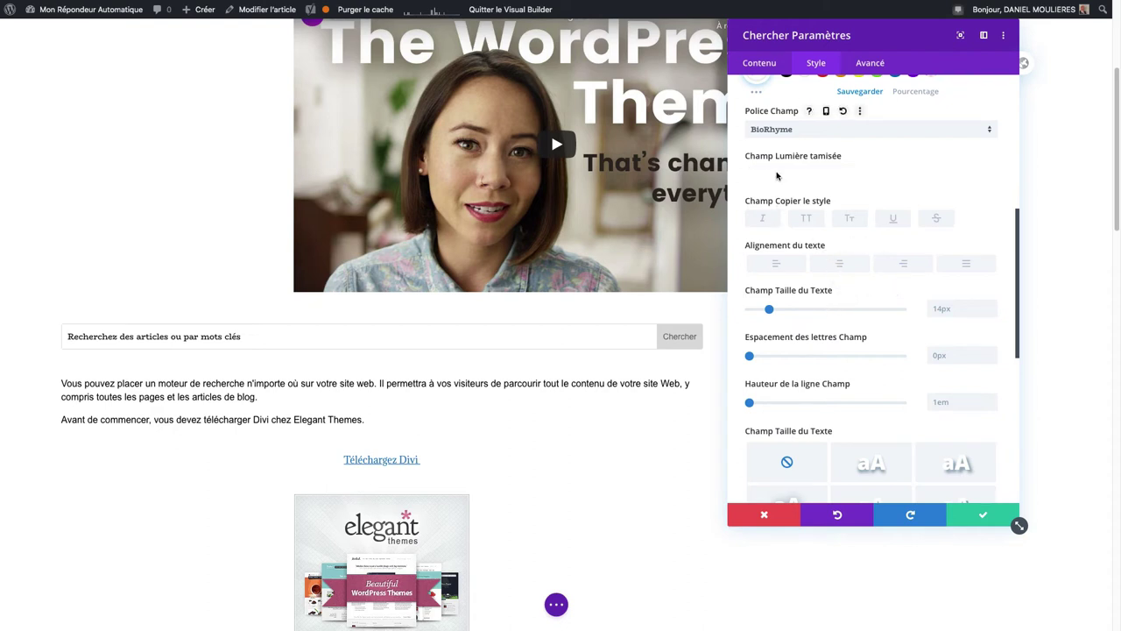
Step: Try the Ultra gras weight on the search field's text and return it to Normal
click(776, 175)
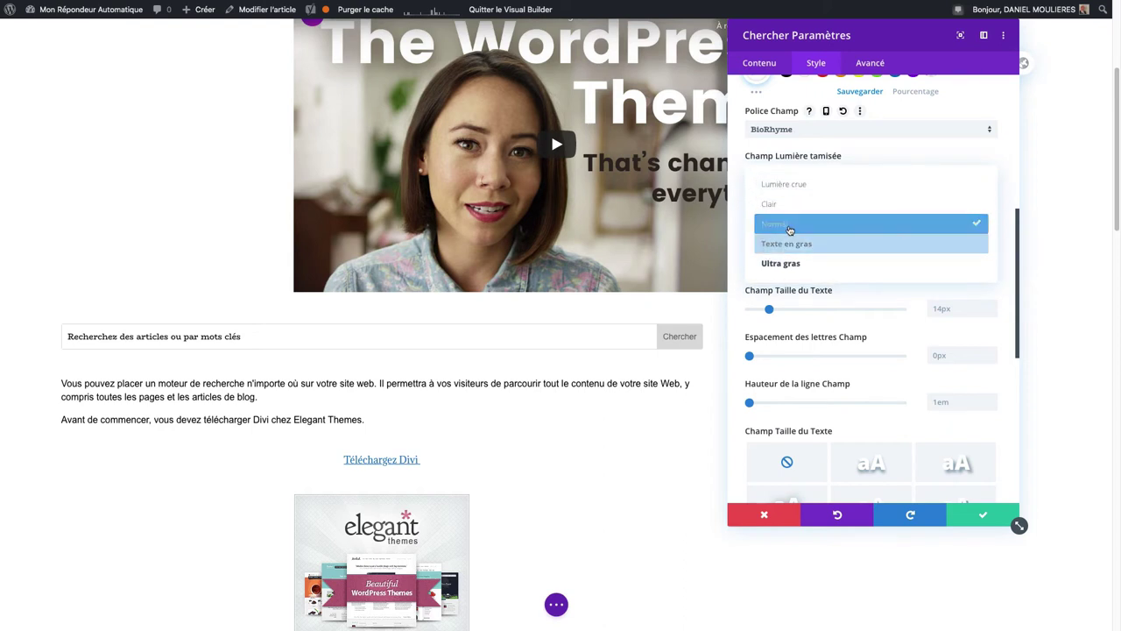
click(788, 225)
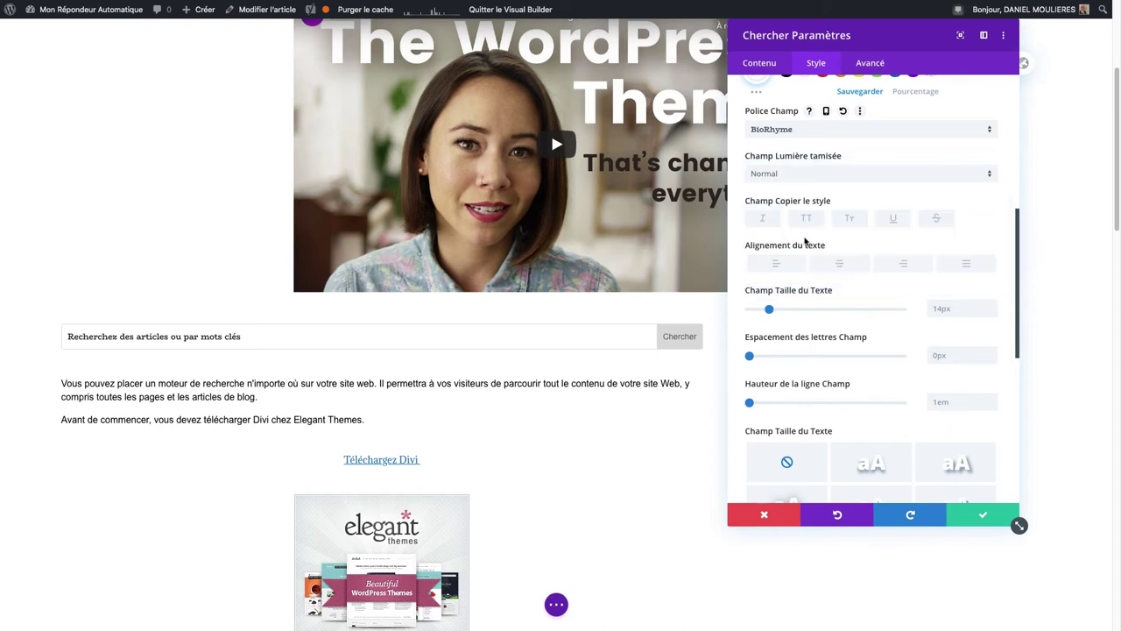
click(803, 178)
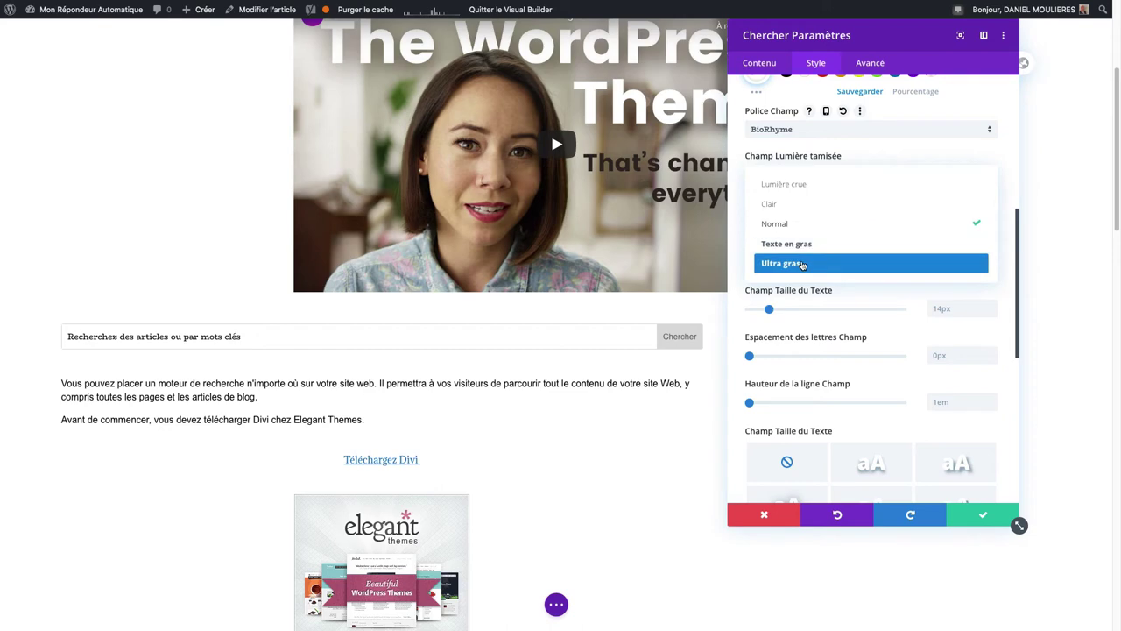
click(802, 263)
click(800, 178)
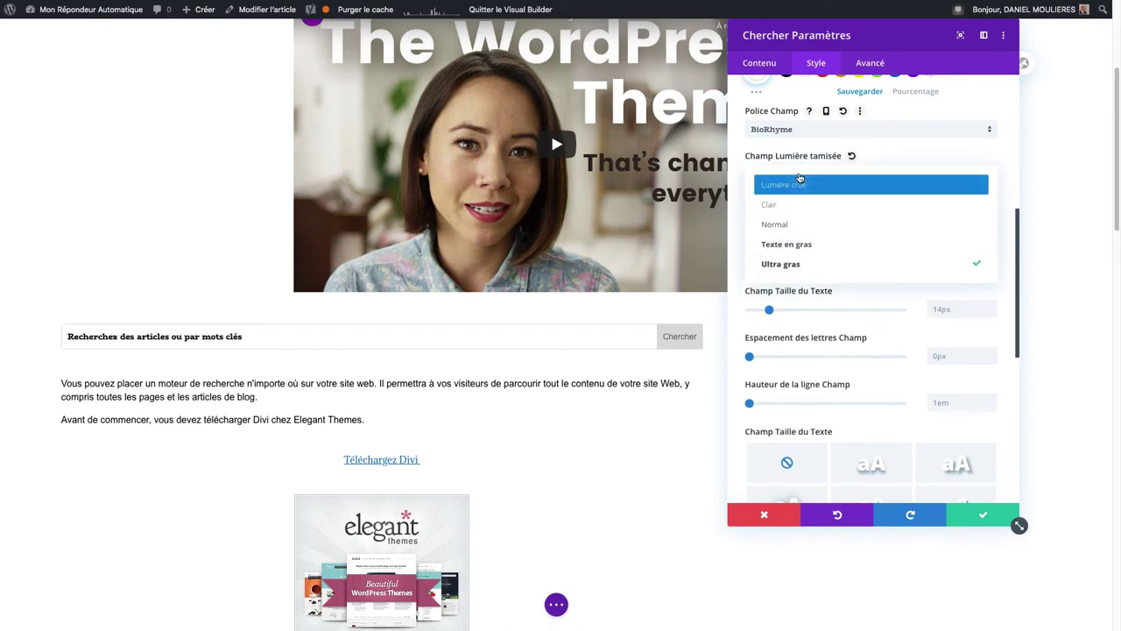
click(789, 225)
Step: Align the search field's text to the left and set its letter spacing to 2px
click(830, 270)
click(776, 264)
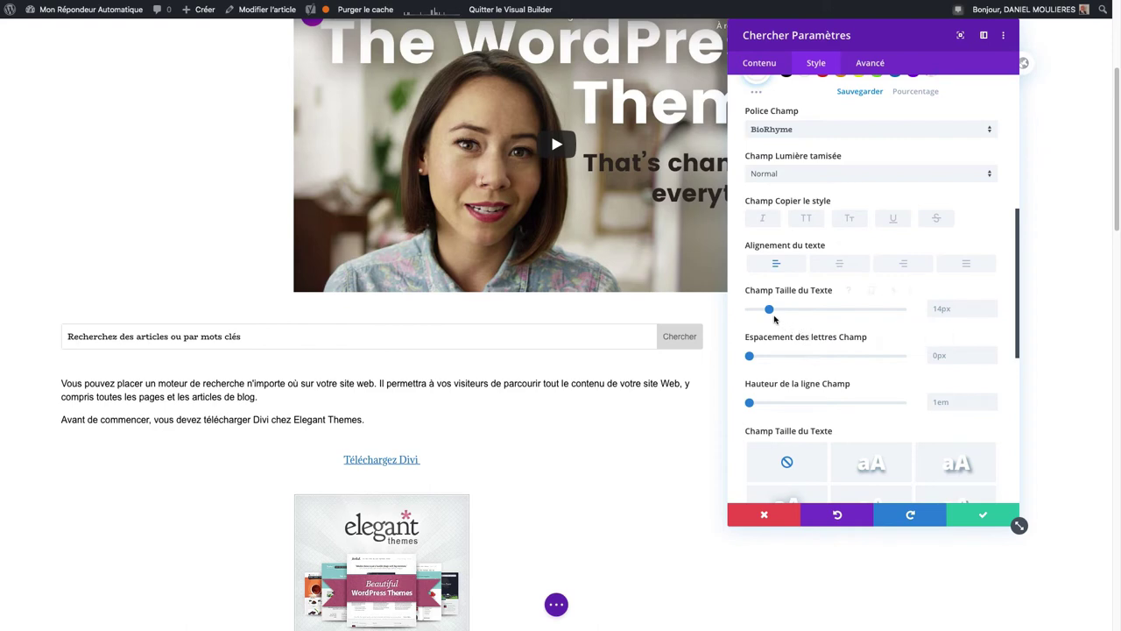
drag(769, 309, 769, 309)
drag(749, 355, 753, 357)
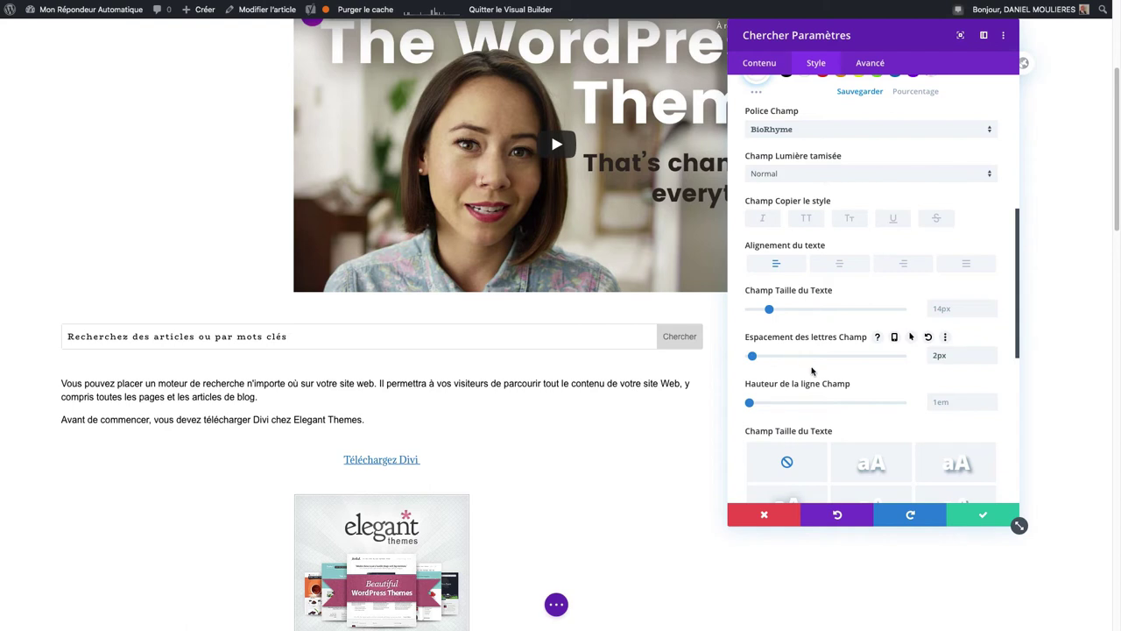
scroll(812, 372, down, 1)
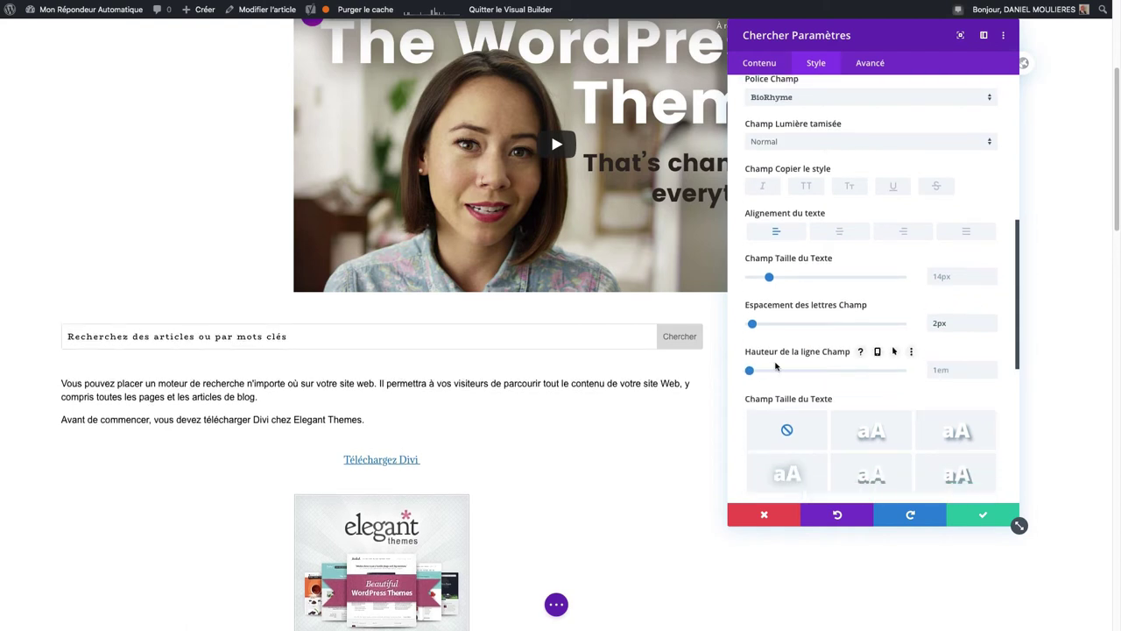
drag(775, 366, 749, 369)
scroll(846, 371, down, 5)
scroll(846, 370, down, 1)
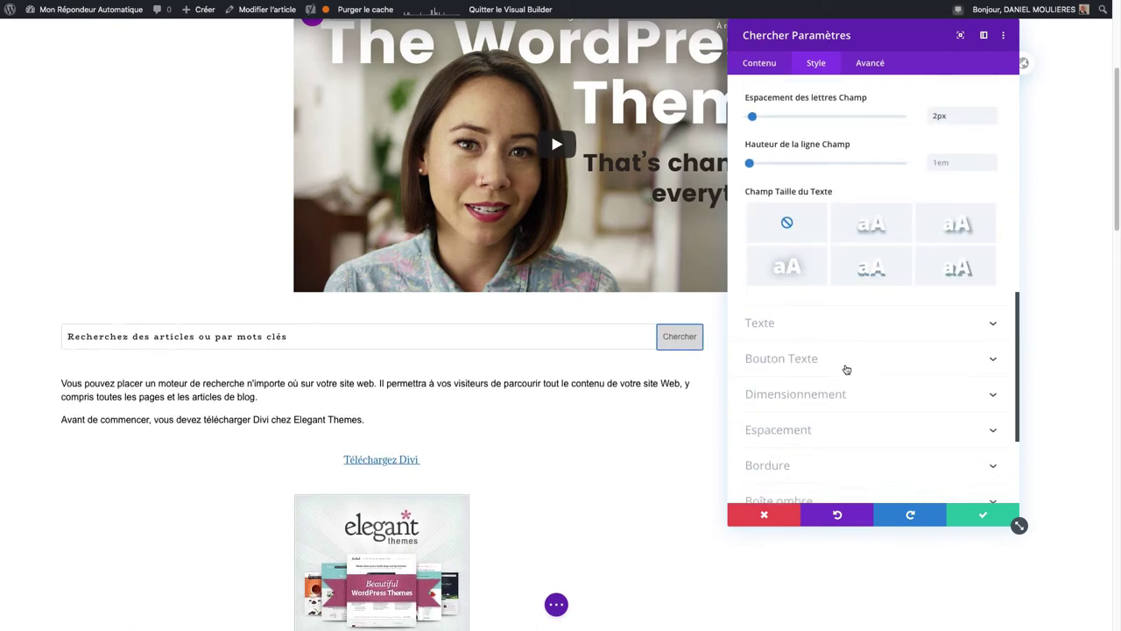
Step: Try Clair as the module's general text color and set it back to Foncé
click(777, 318)
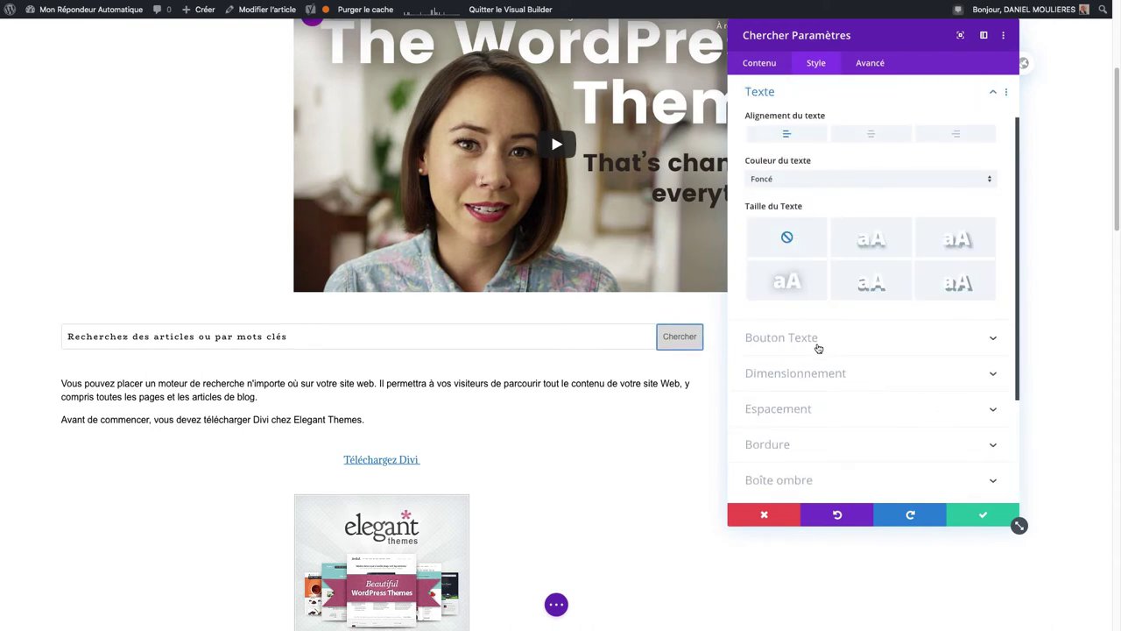
click(793, 180)
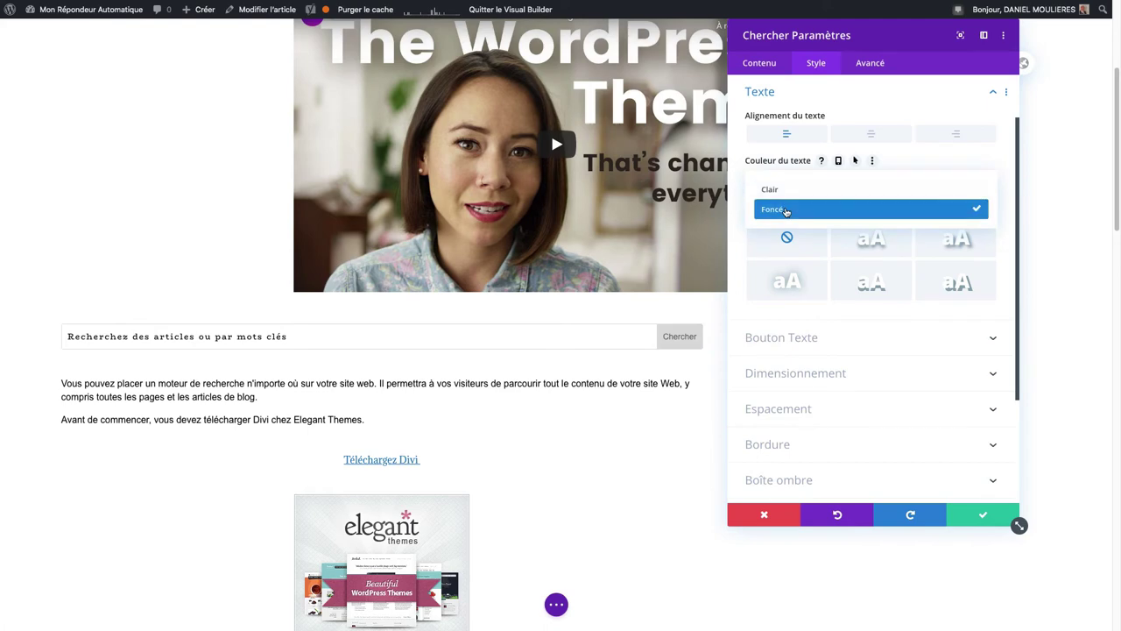
click(785, 191)
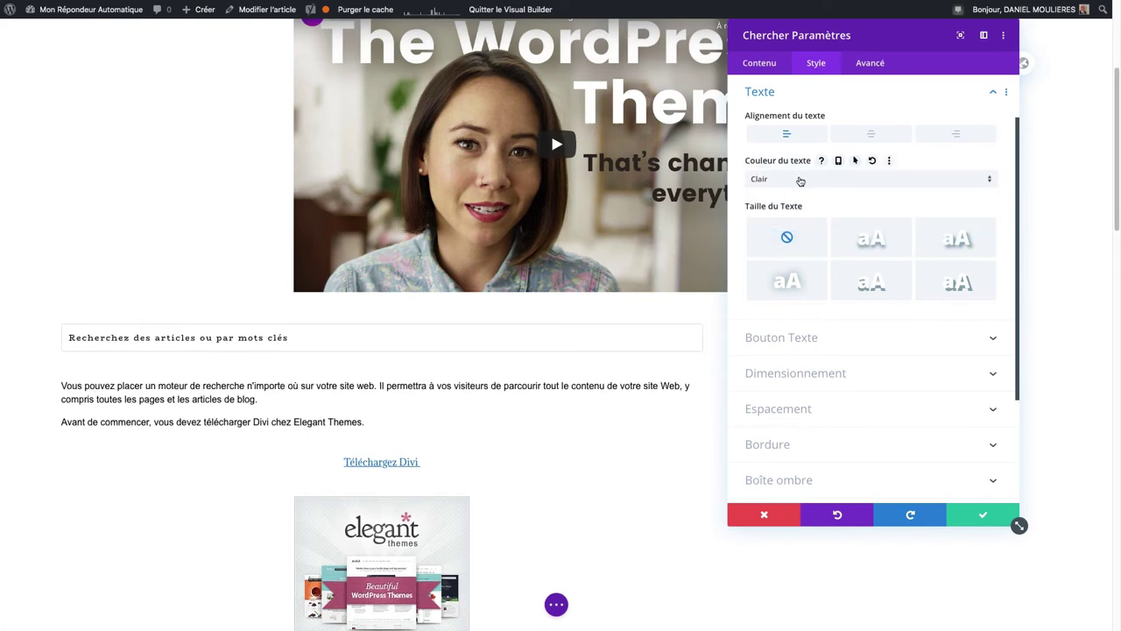
click(800, 182)
click(788, 207)
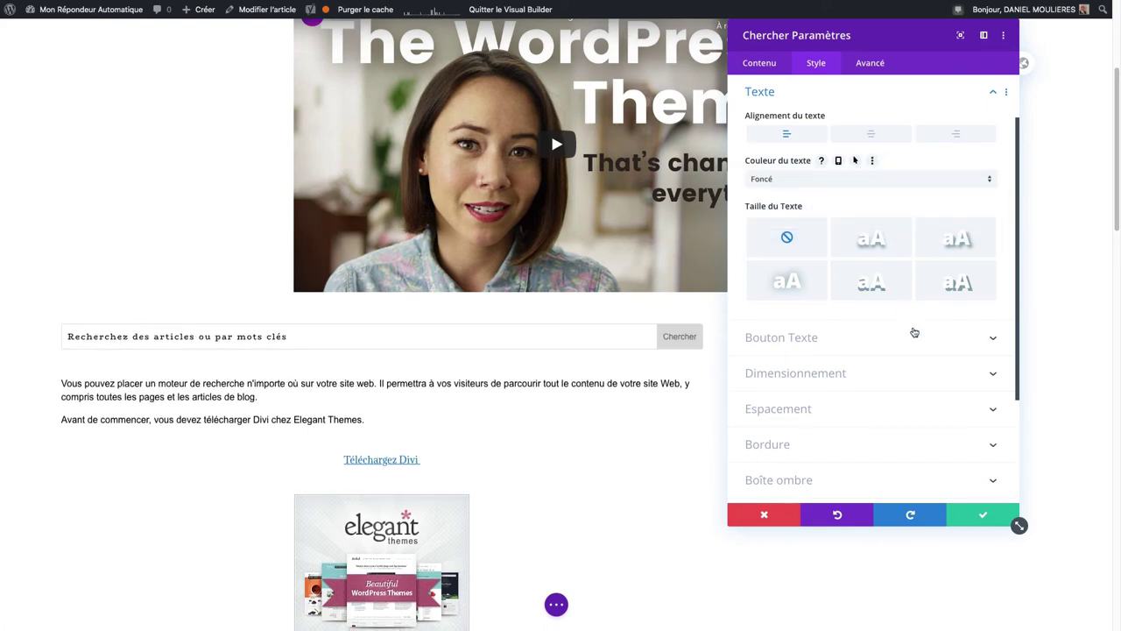
Step: Set the search button's text color to white after trying red, and make the button and border color orange
click(825, 339)
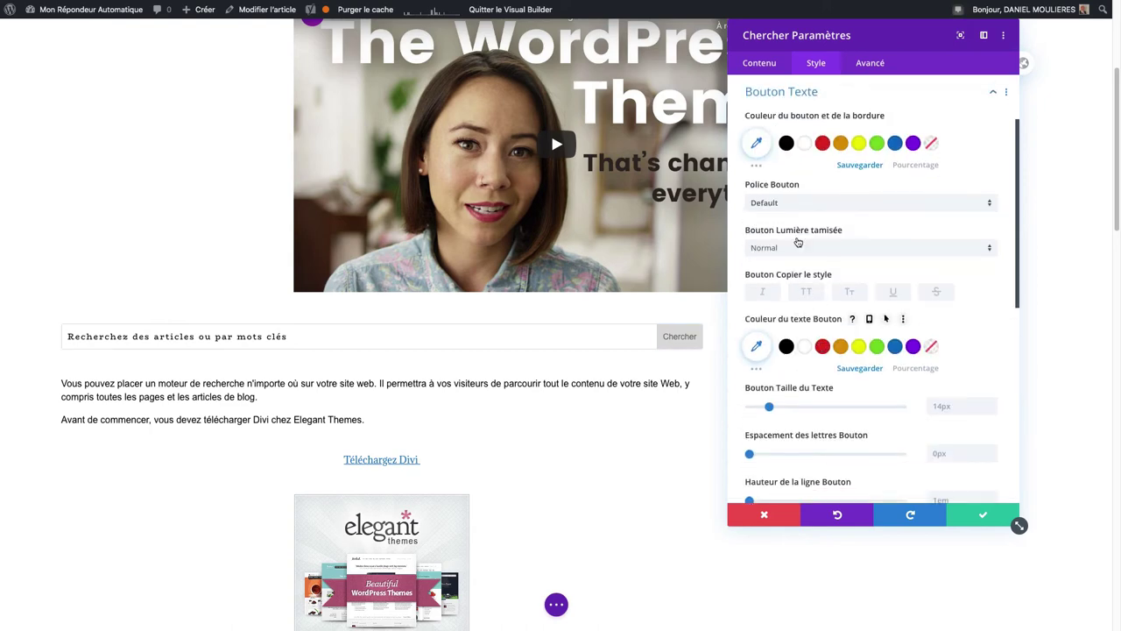
click(824, 348)
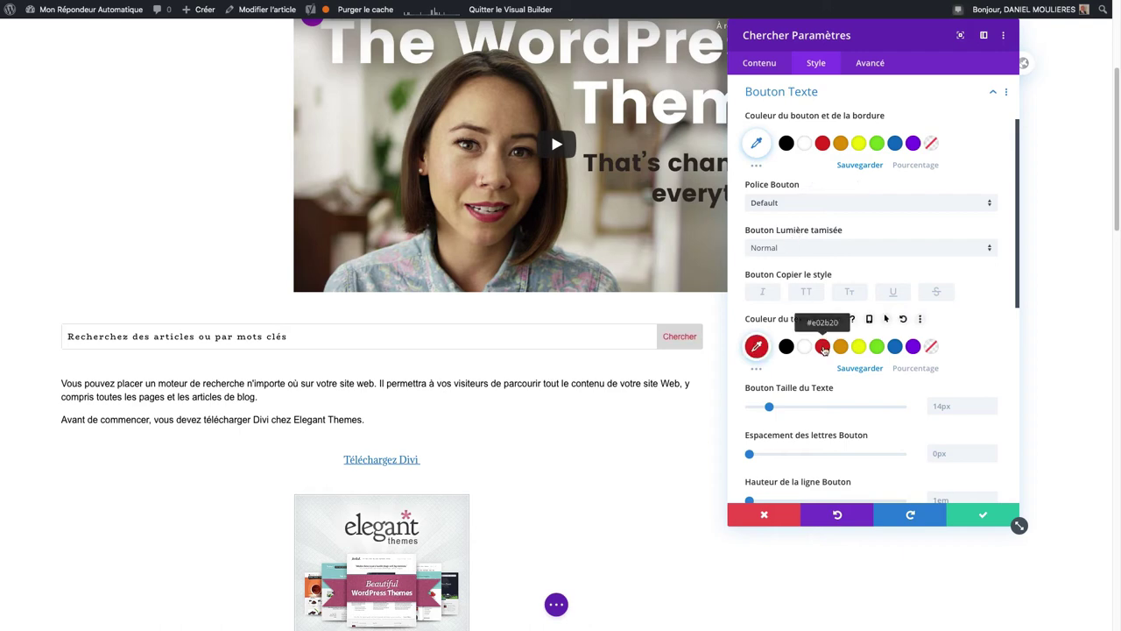
click(823, 352)
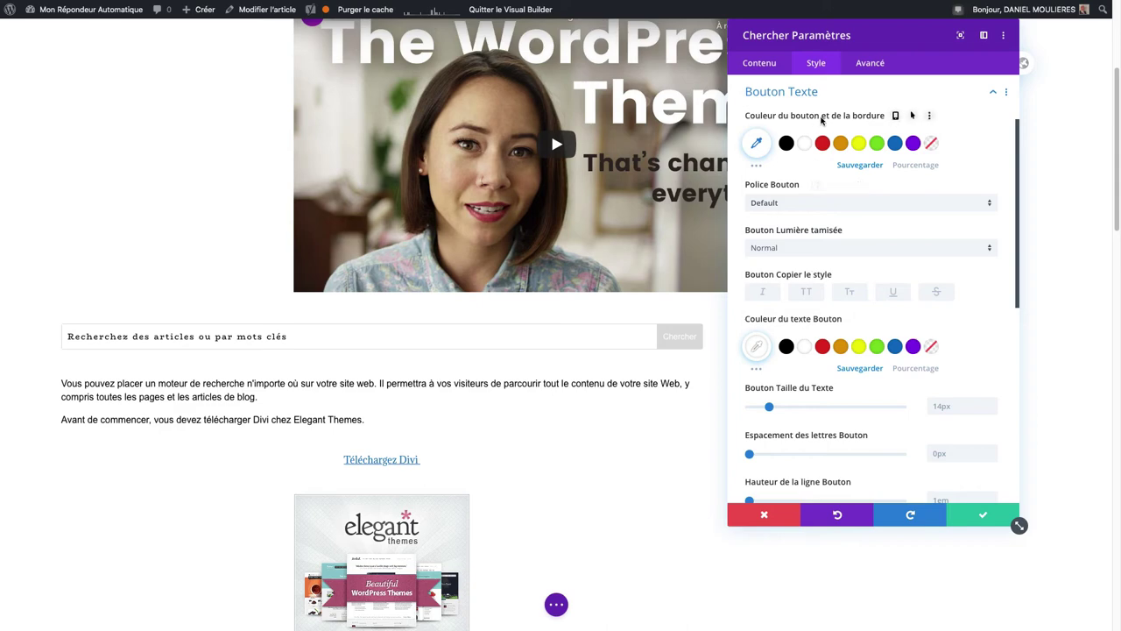
click(840, 143)
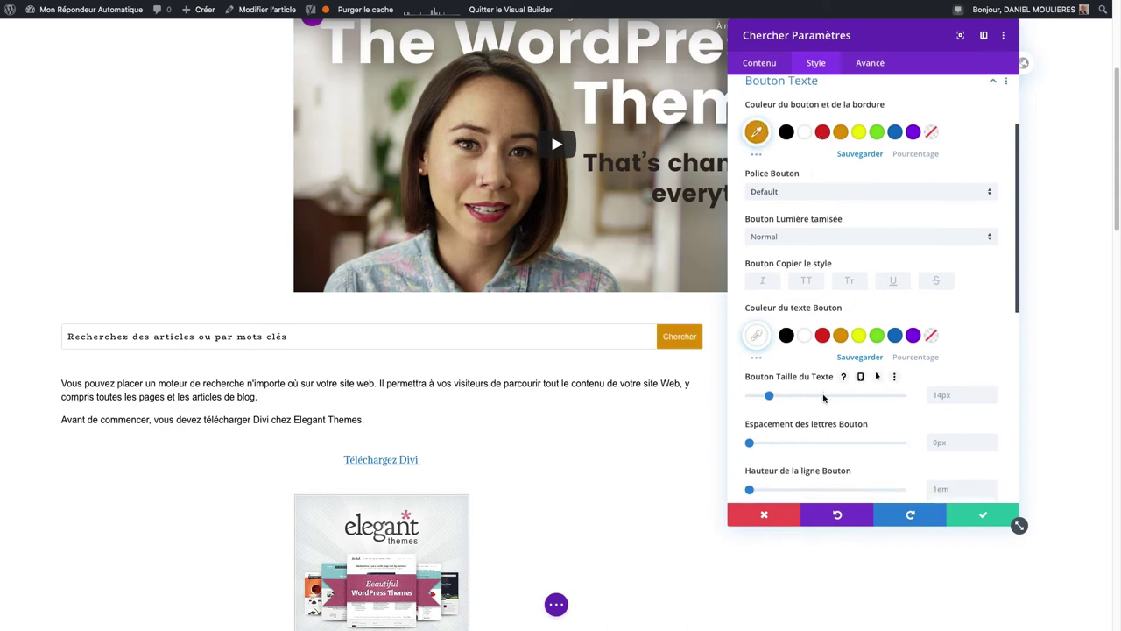
Step: Center the search module and reduce its width to 63%
scroll(824, 396, down, 3)
scroll(823, 397, down, 5)
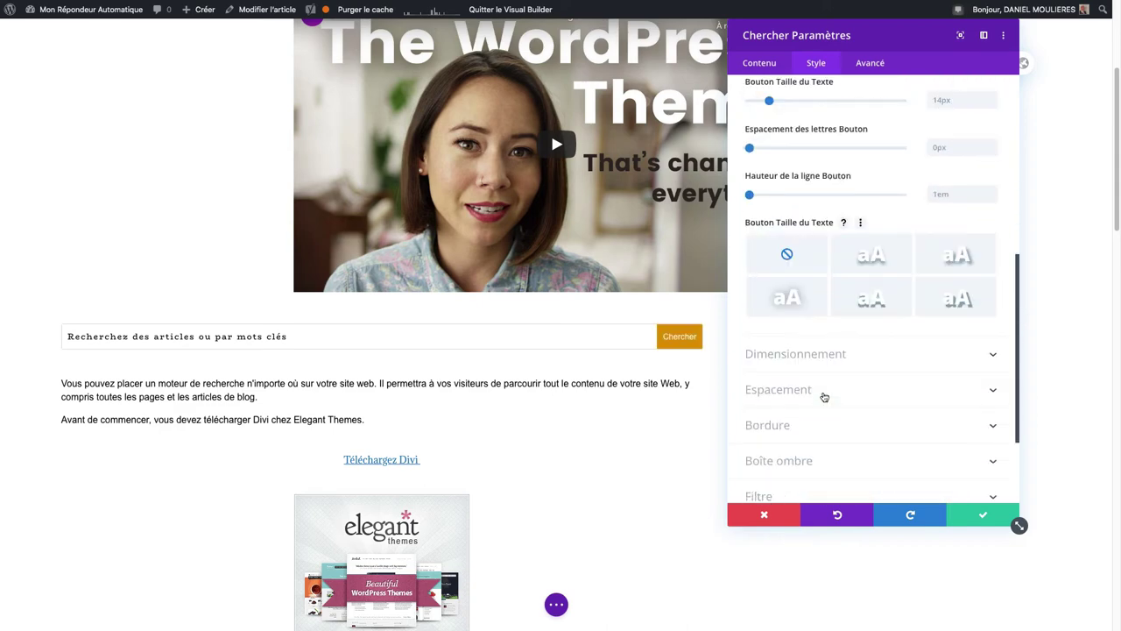
click(795, 336)
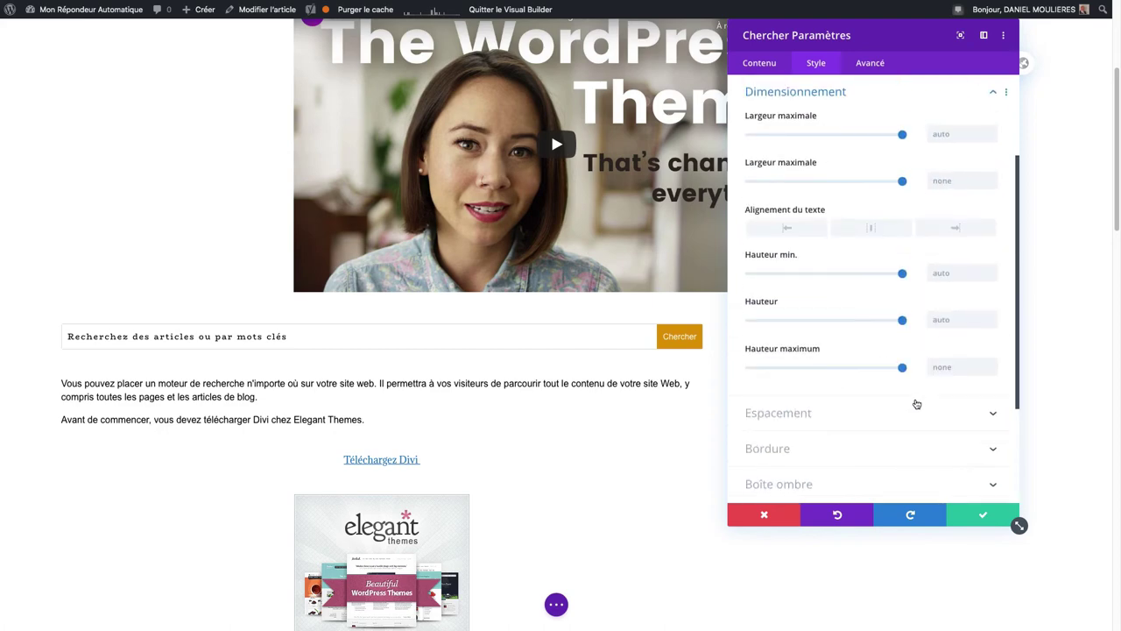
click(871, 228)
drag(902, 135, 847, 136)
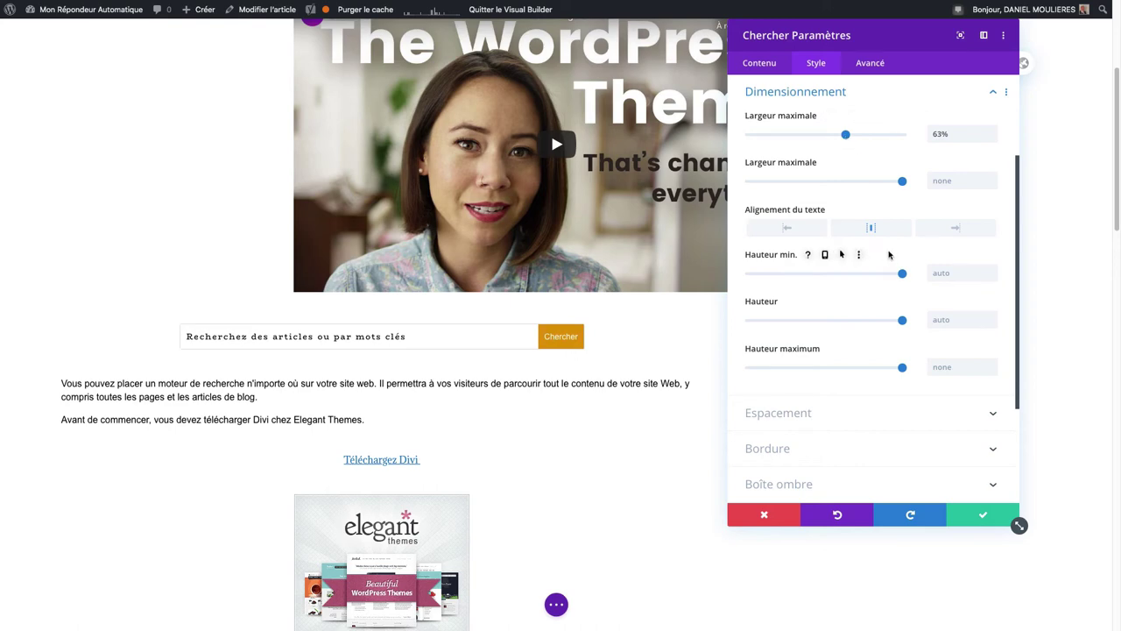
Step: Look over the module's spacing settings and set its border width to 2px
scroll(876, 255, down, 5)
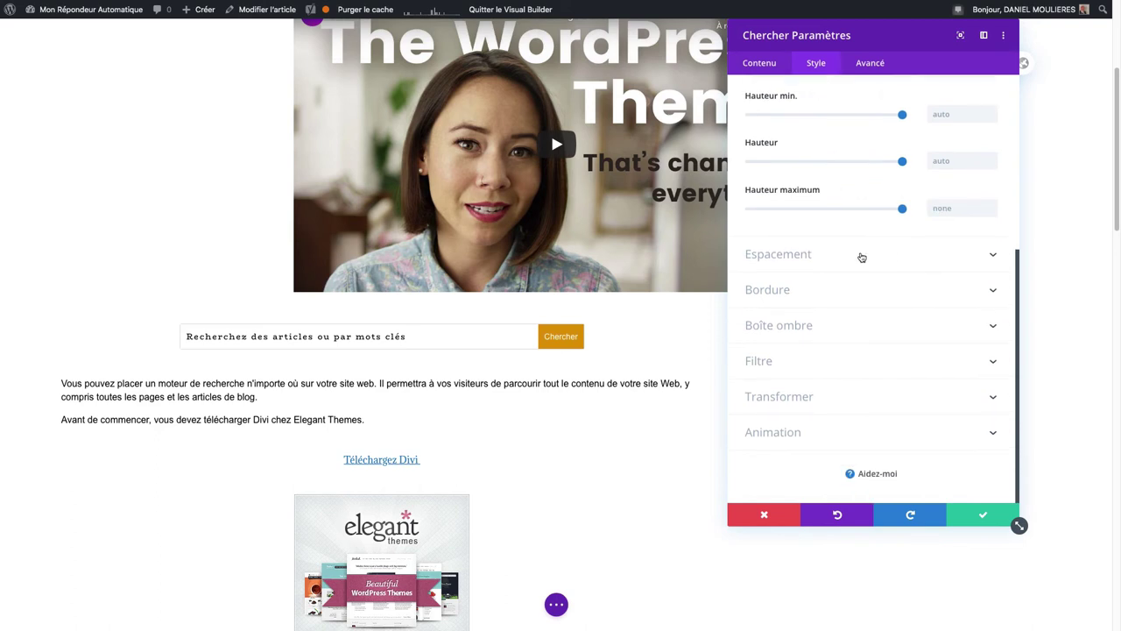
click(861, 257)
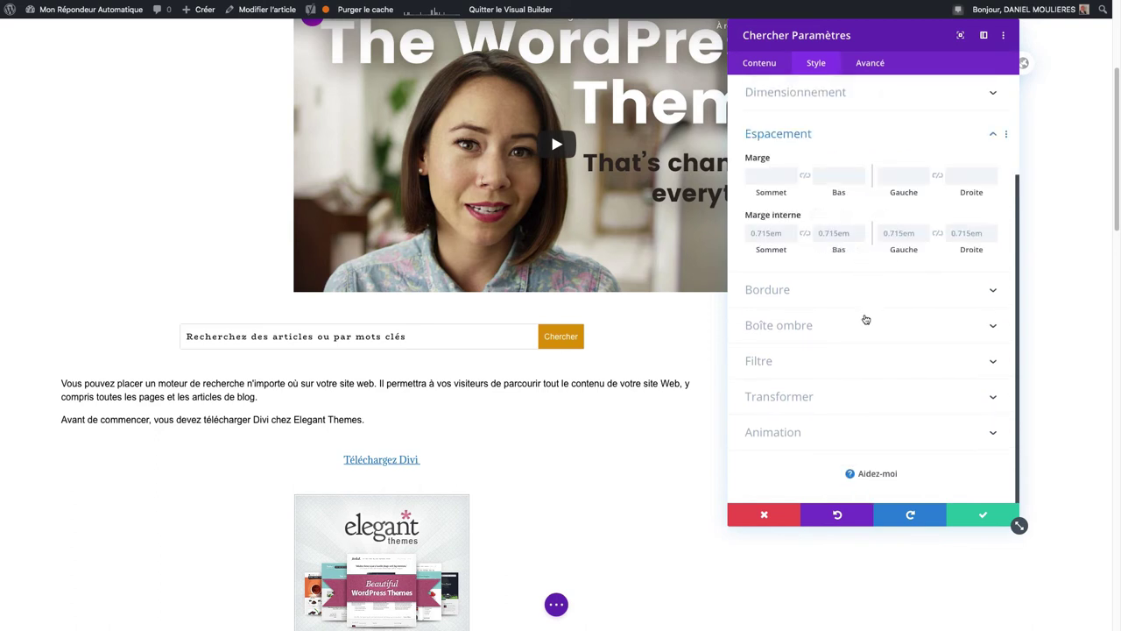
click(837, 301)
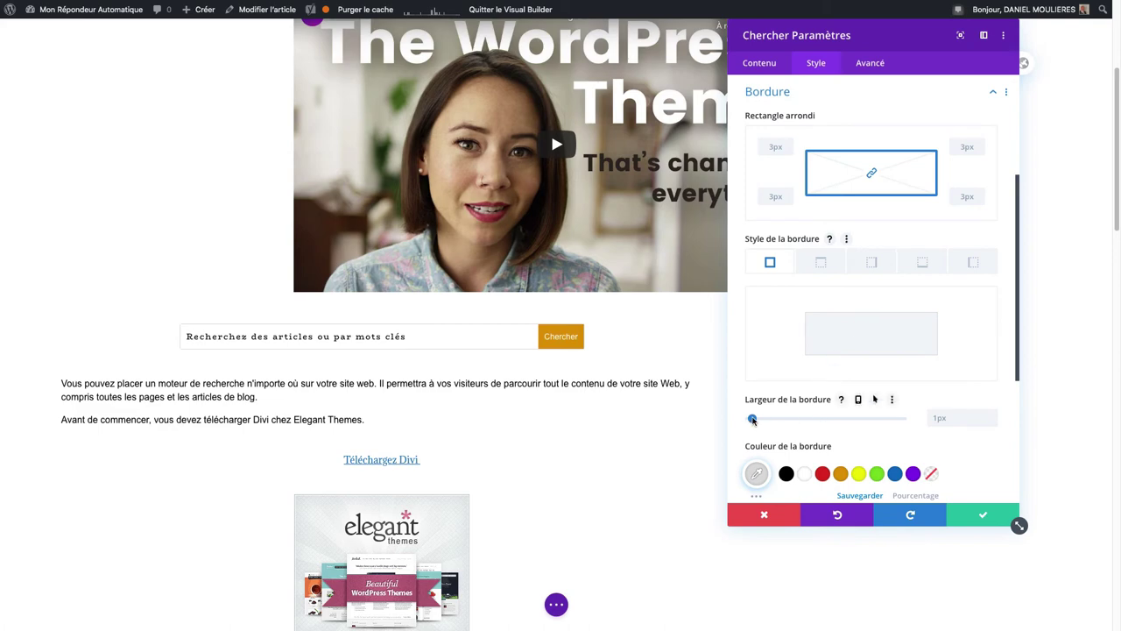
drag(753, 419, 757, 419)
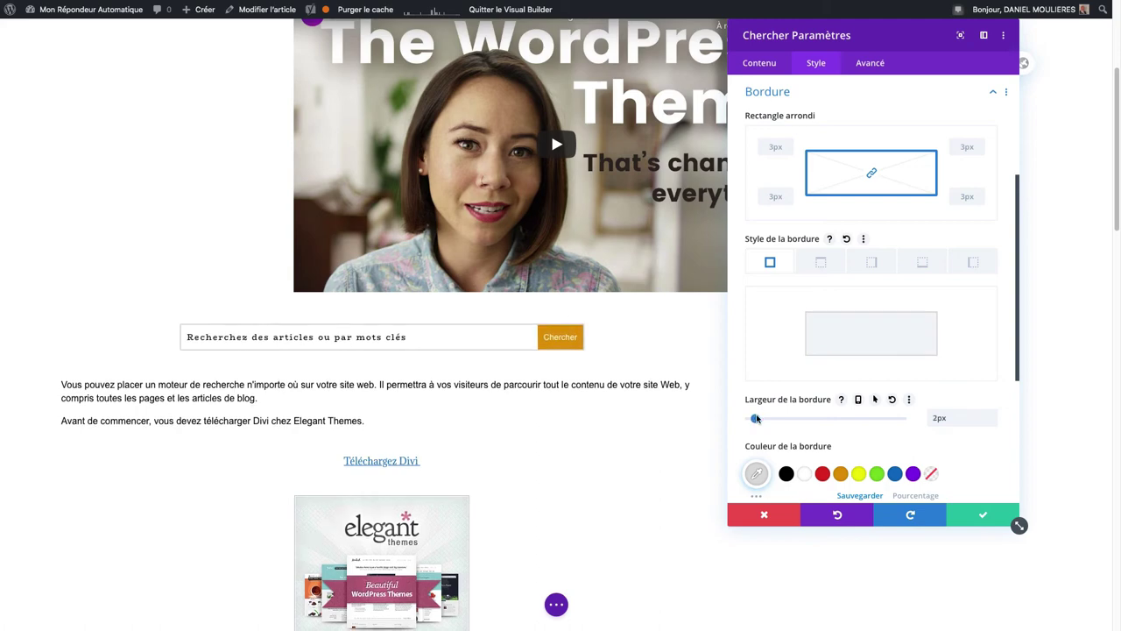
Step: Try a red border, change the border color to rgba(0,0,0,0.18), and review the available border styles
scroll(833, 376, down, 3)
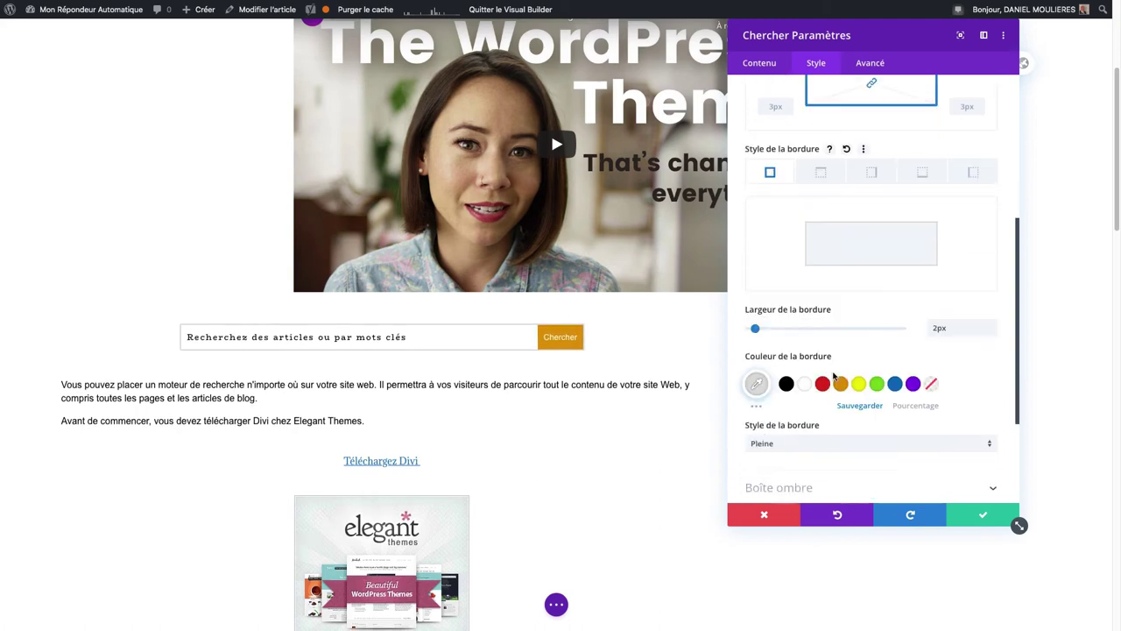
scroll(833, 376, down, 2)
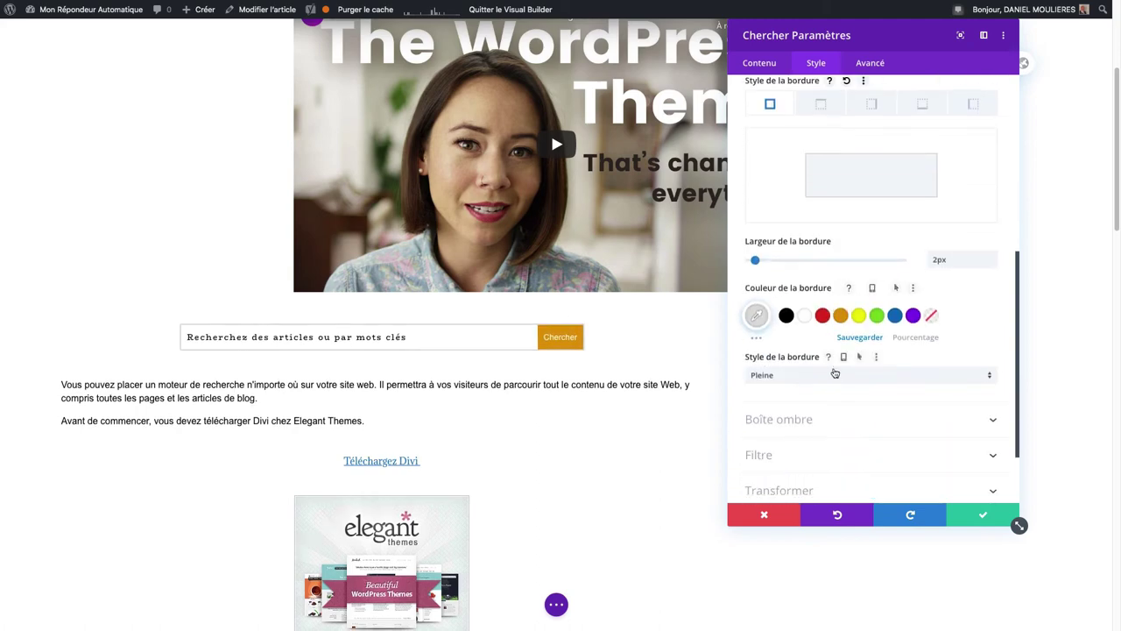
click(822, 316)
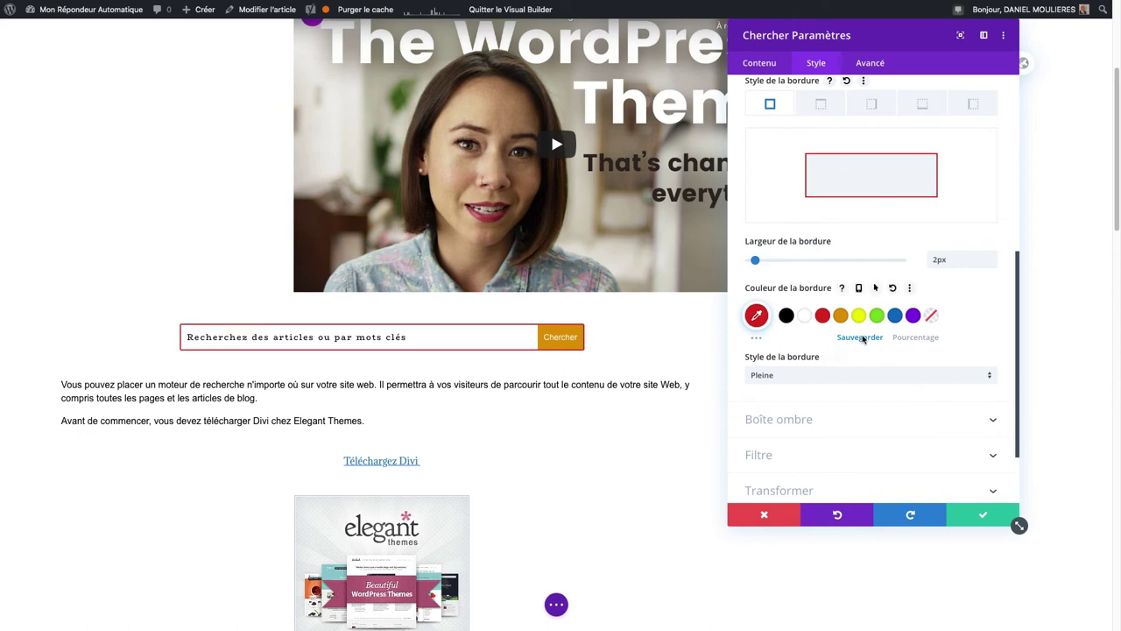
click(864, 338)
scroll(879, 380, down, 2)
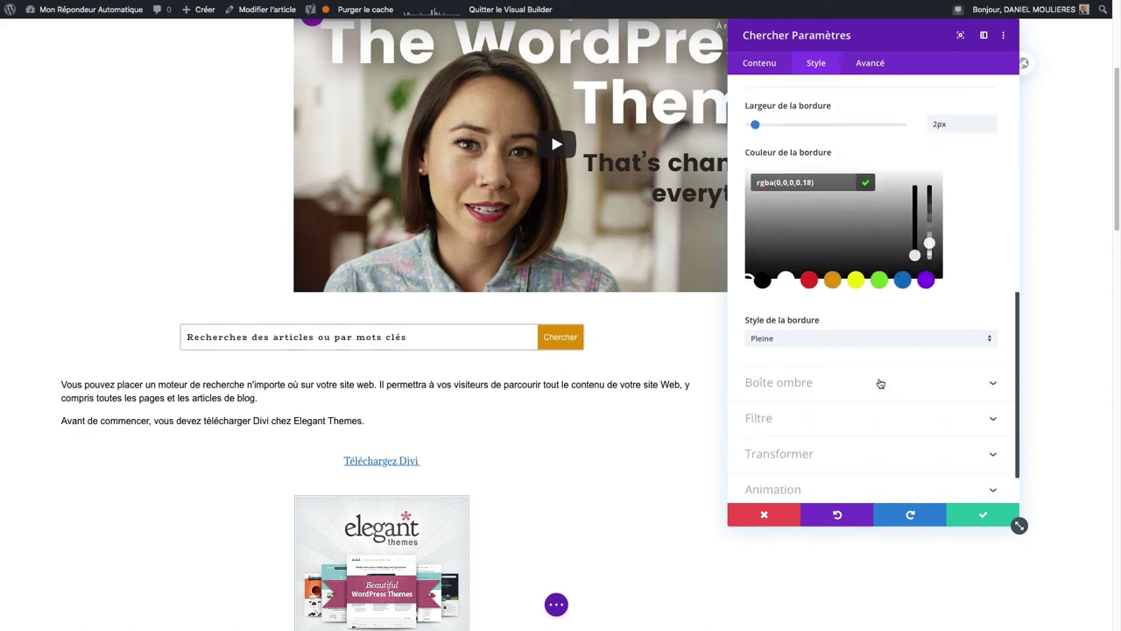
click(821, 286)
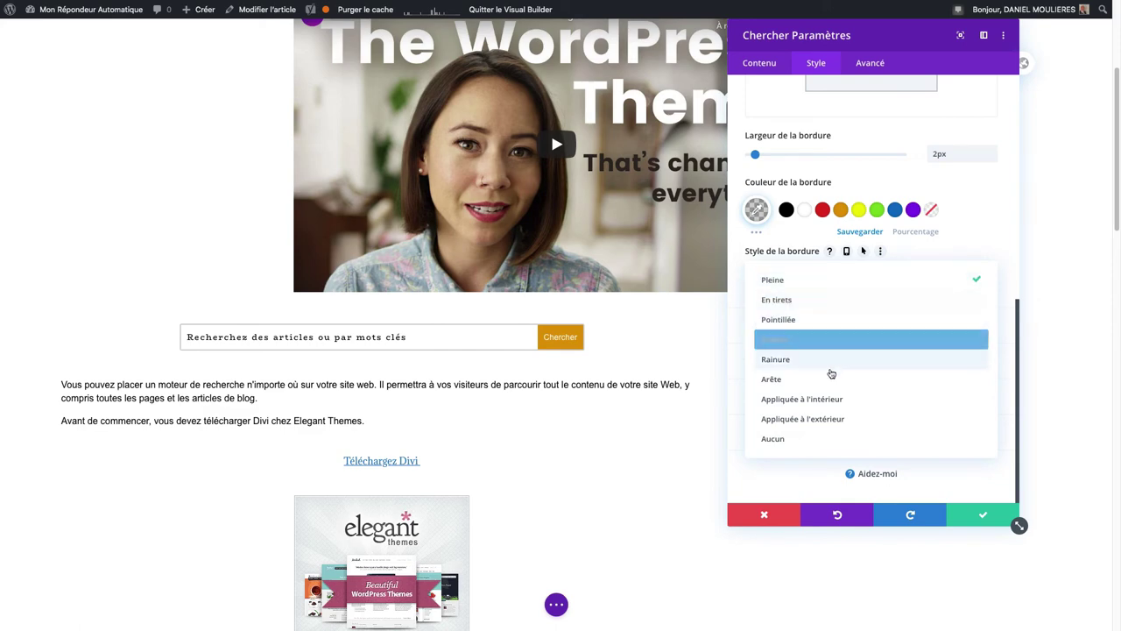
click(726, 321)
Step: Apply the box shadow preset offset to the lower right and set its horizontal position to 5px
click(807, 331)
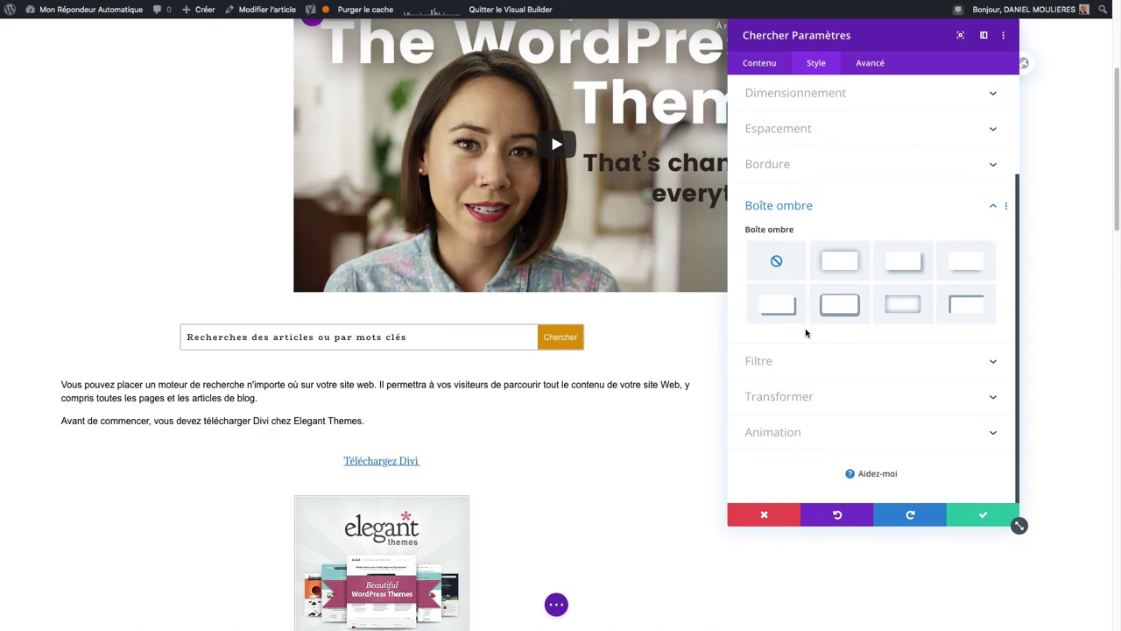
click(889, 265)
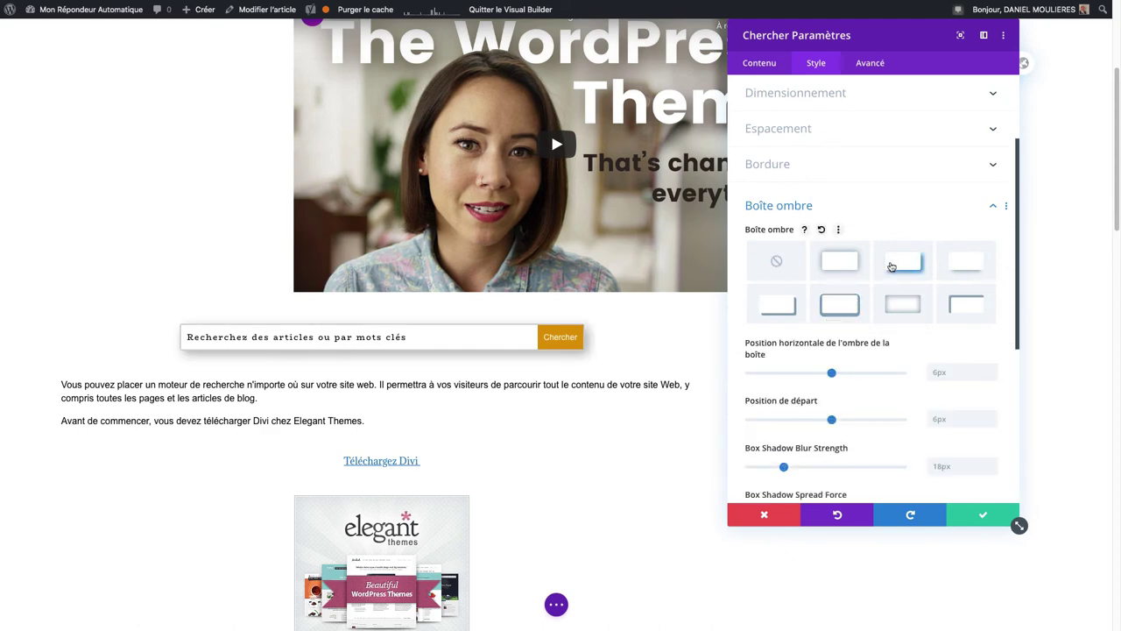
drag(834, 376, 831, 376)
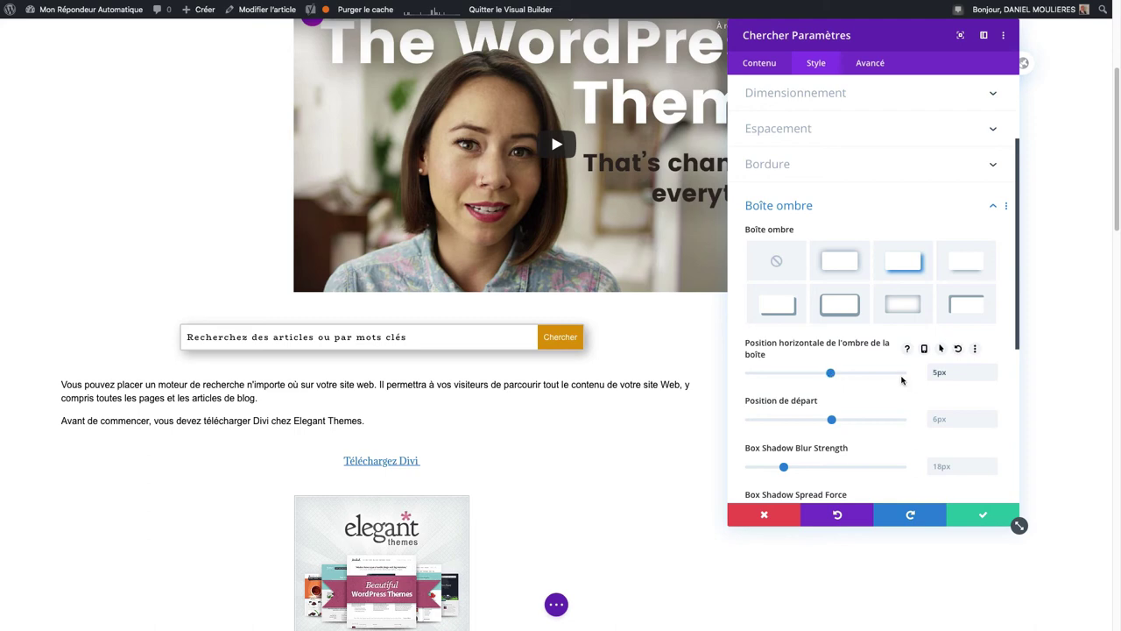
scroll(894, 383, down, 5)
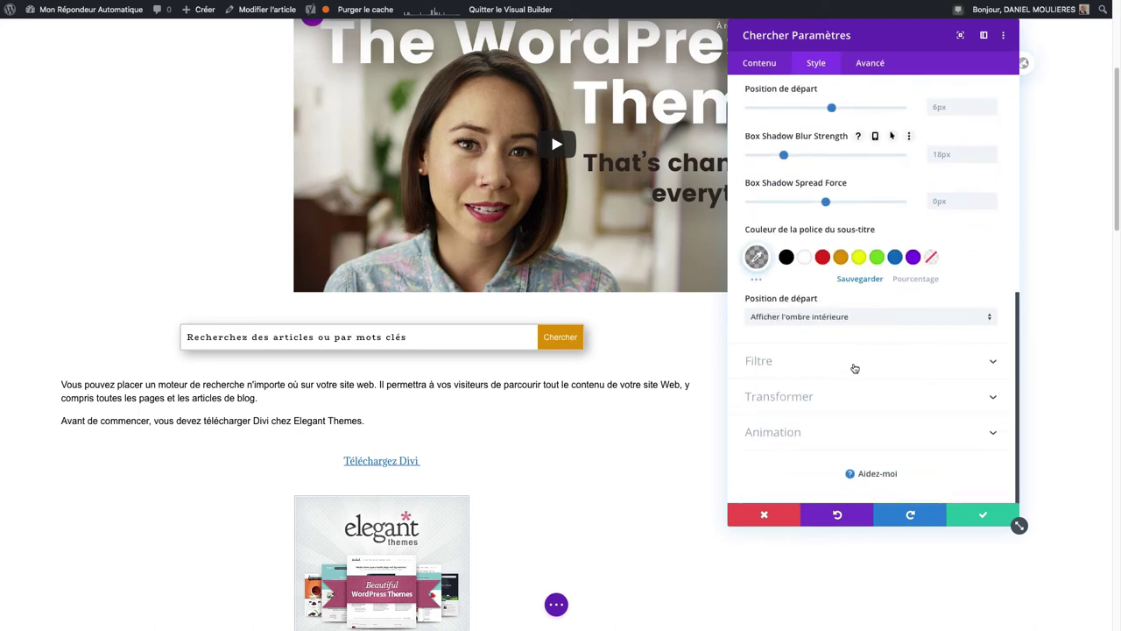
Step: Look over the search module's filter and transform settings
click(853, 366)
scroll(853, 370, down, 2)
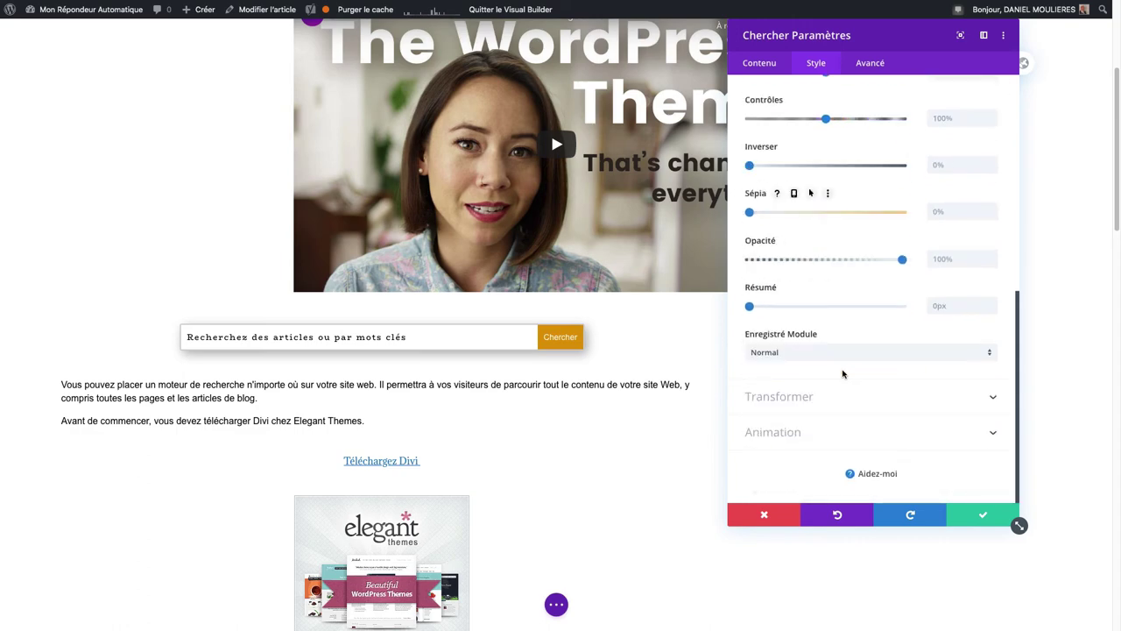
click(826, 396)
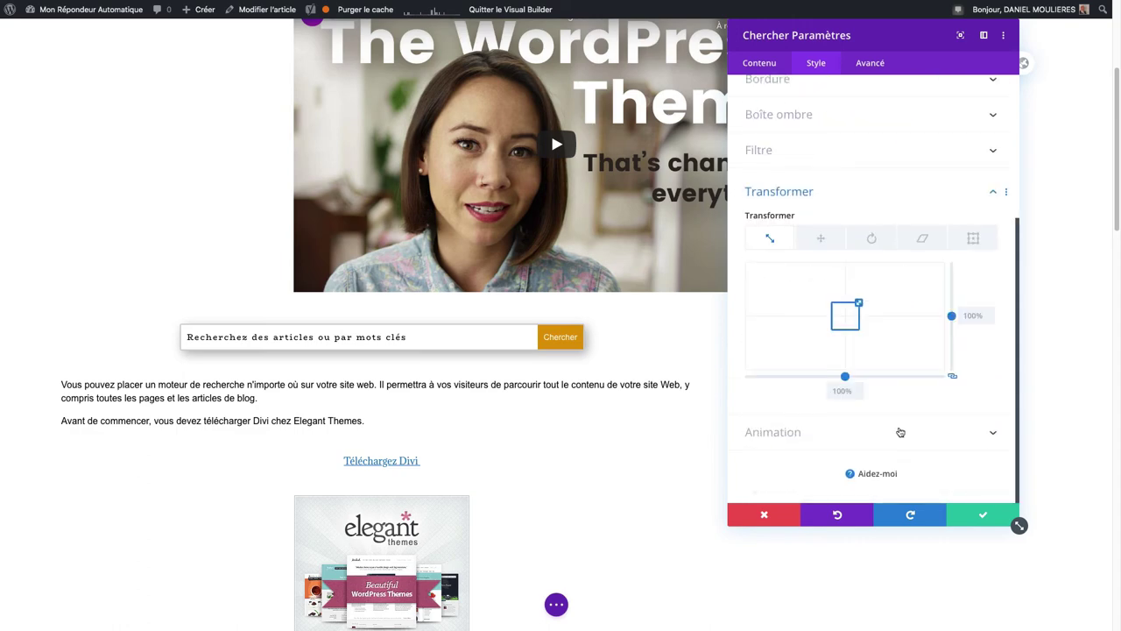
Step: Try the Diapo, Plier and Basculer animations on the search module, apply Fondu, and review its timing and repeat options
click(846, 438)
click(843, 372)
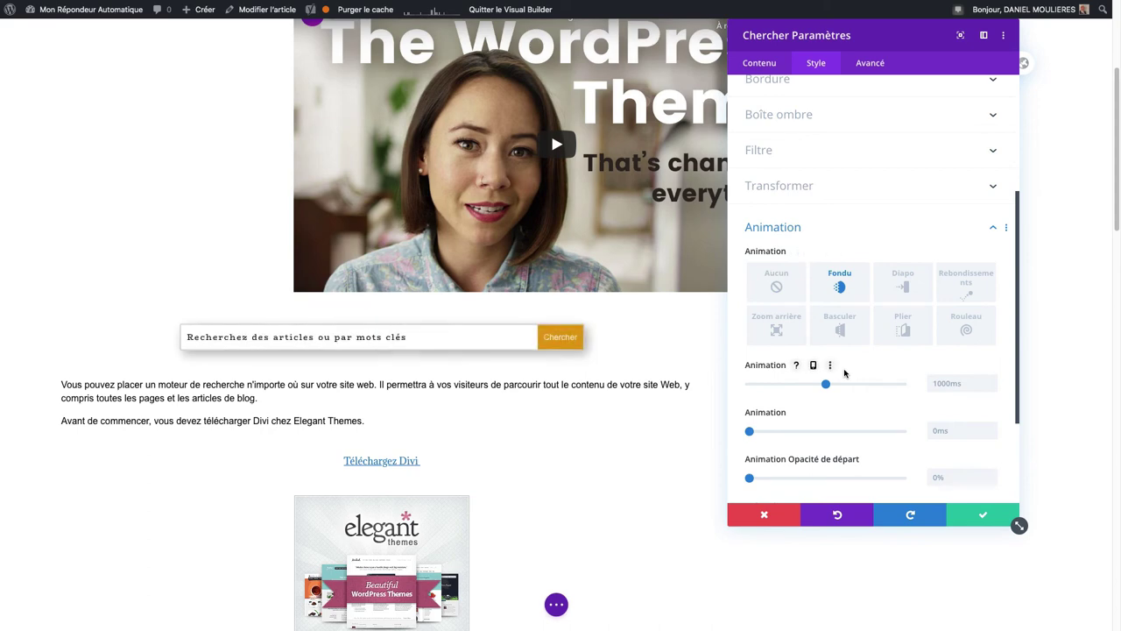
click(903, 282)
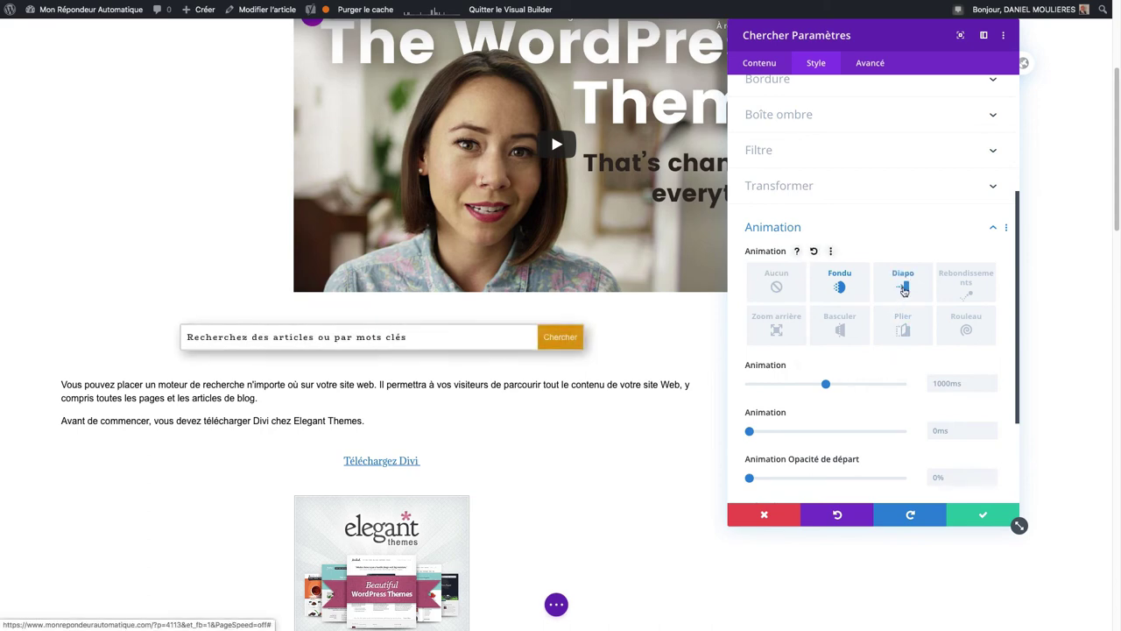
click(902, 328)
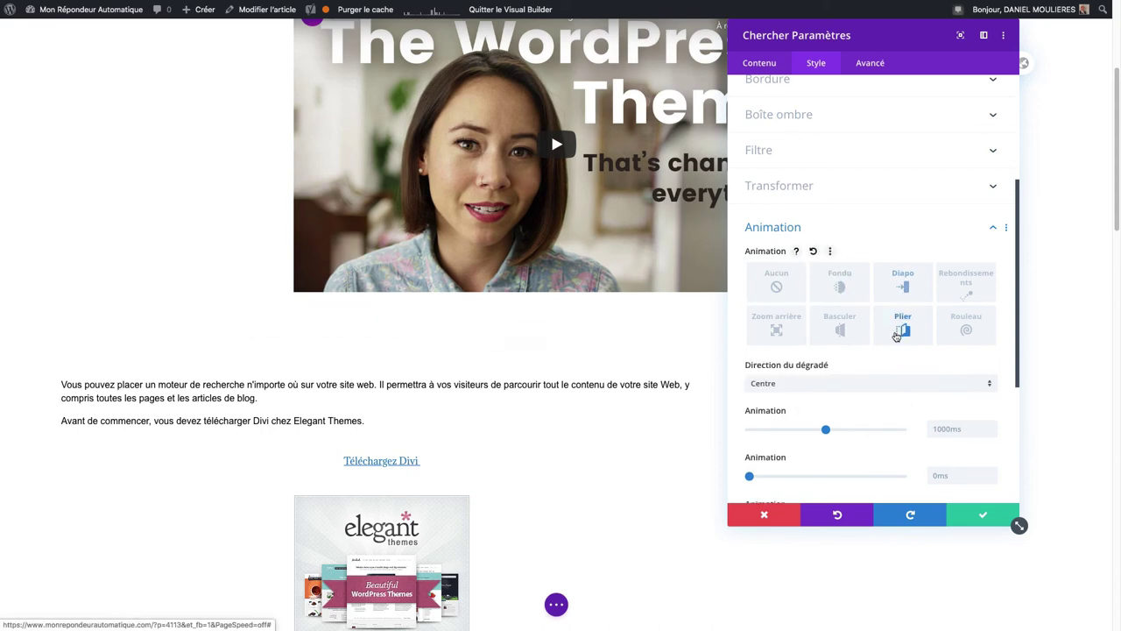
click(849, 328)
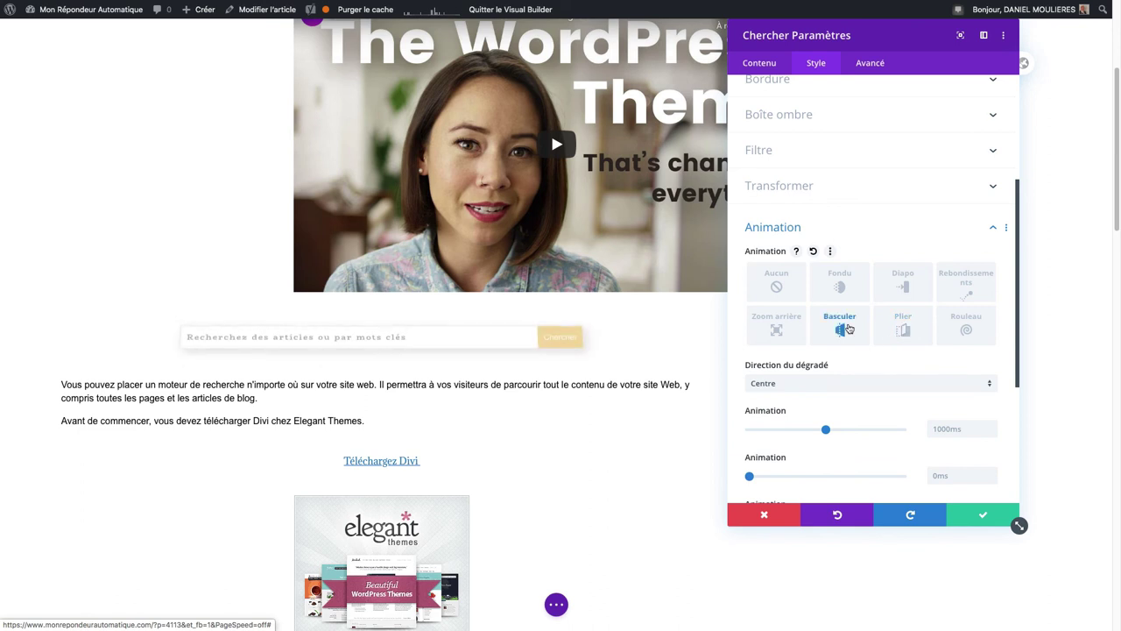
click(839, 280)
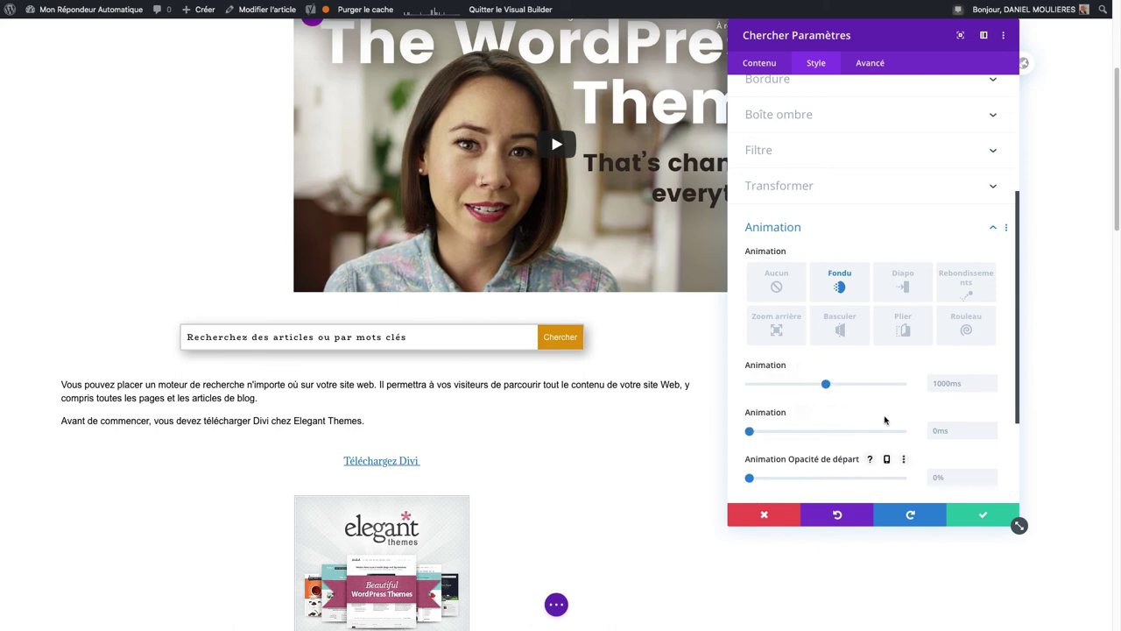
scroll(886, 457, down, 2)
scroll(884, 420, down, 2)
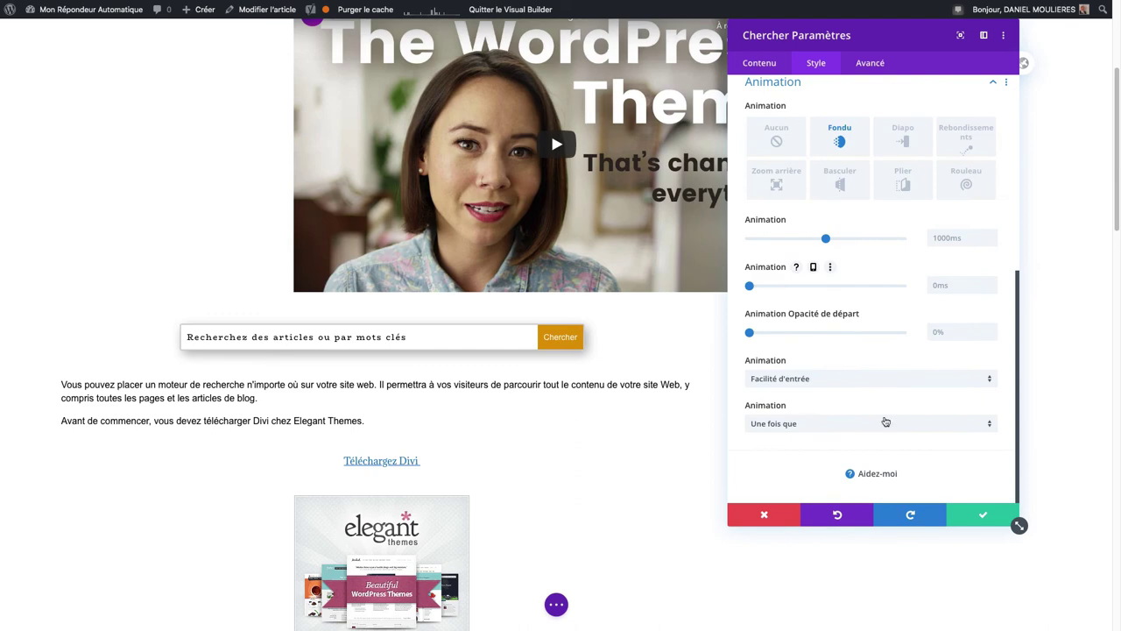
Step: Look over the module's advanced settings for CSS ID and classes, custom CSS, and visibility
click(860, 65)
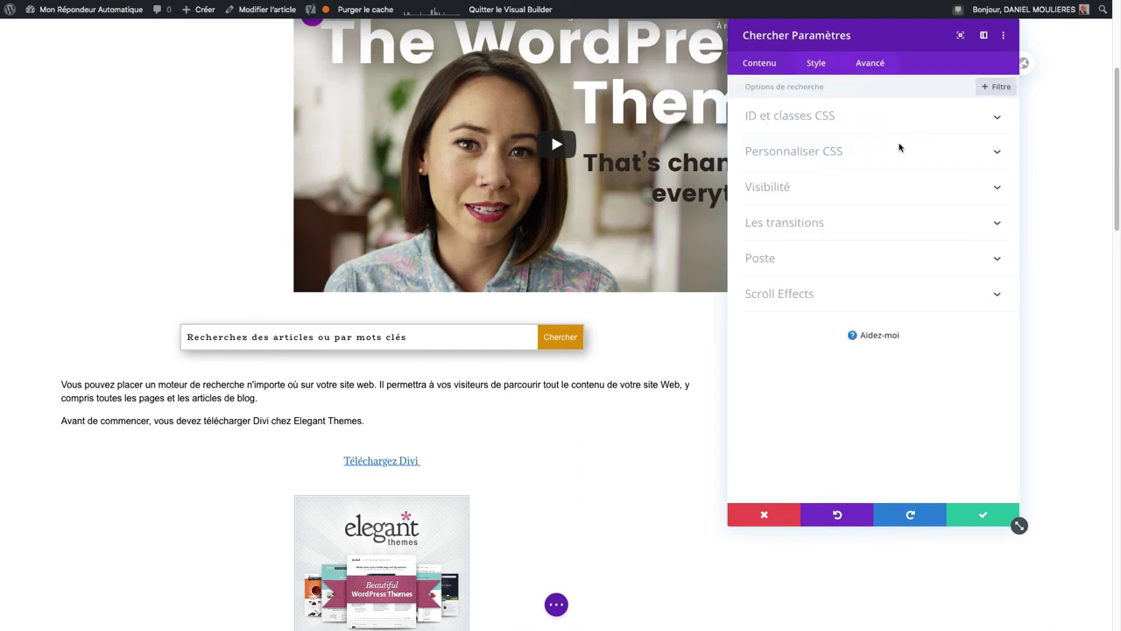
click(832, 126)
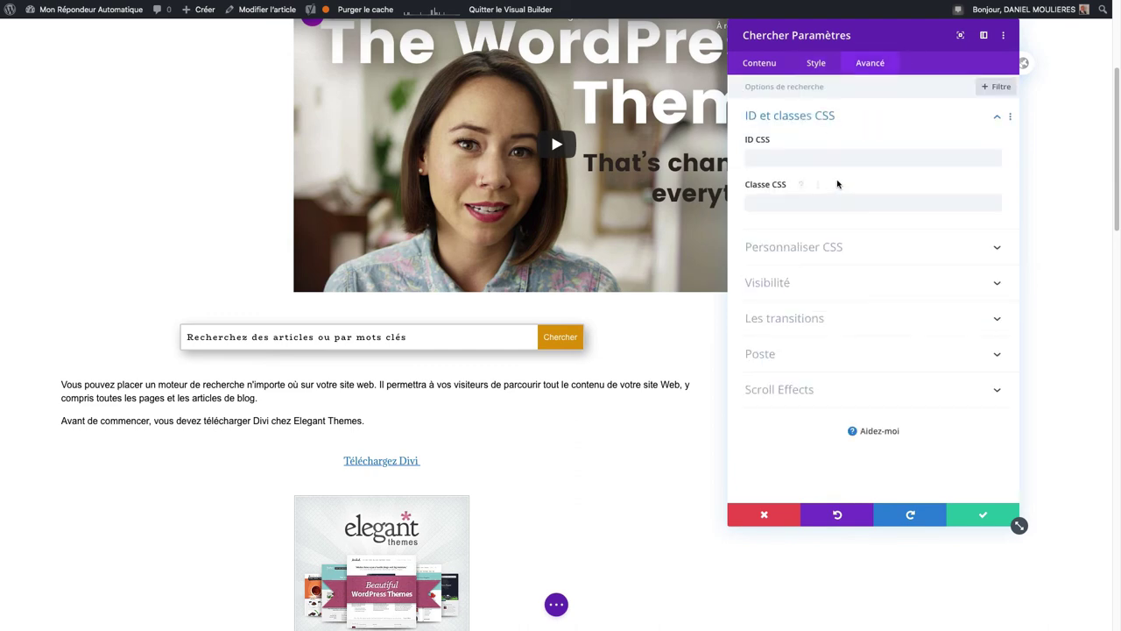
click(844, 255)
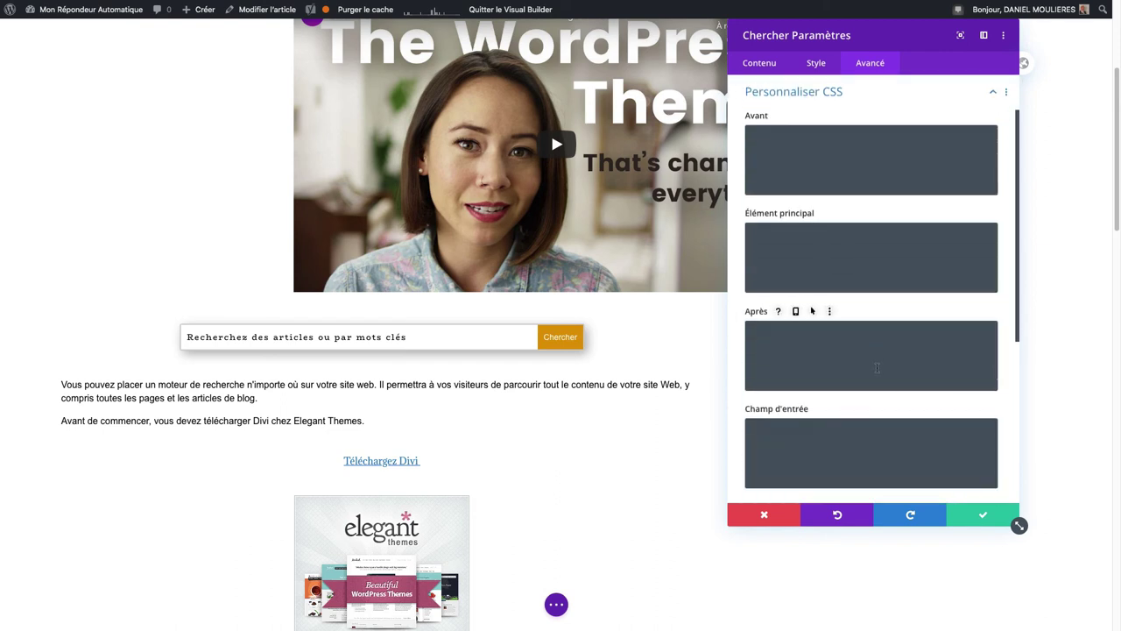
click(994, 95)
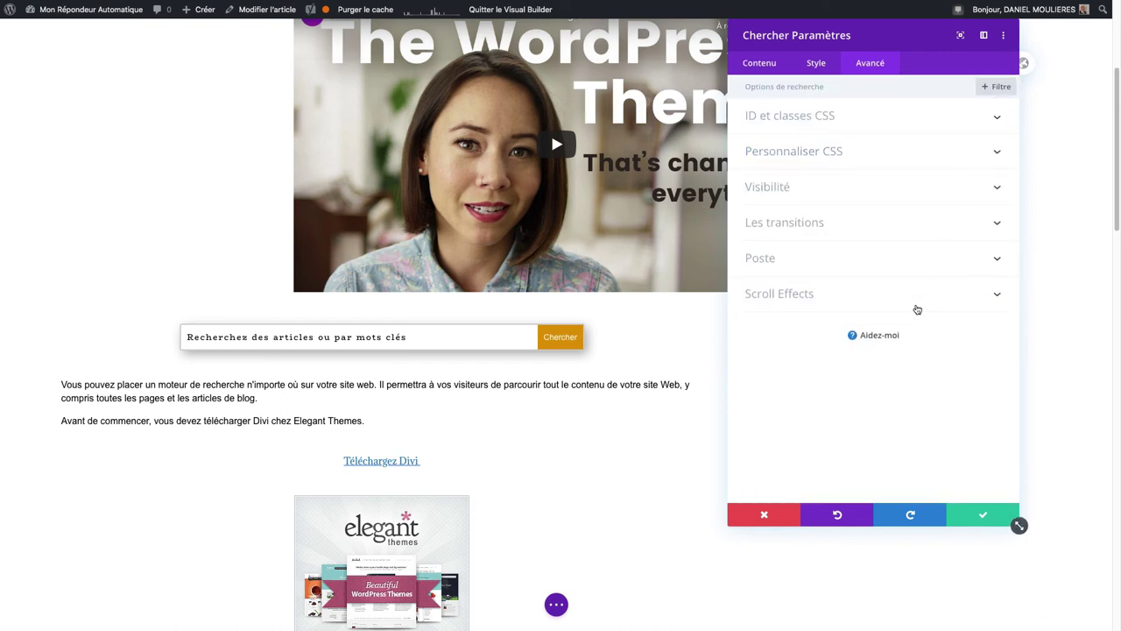
click(800, 189)
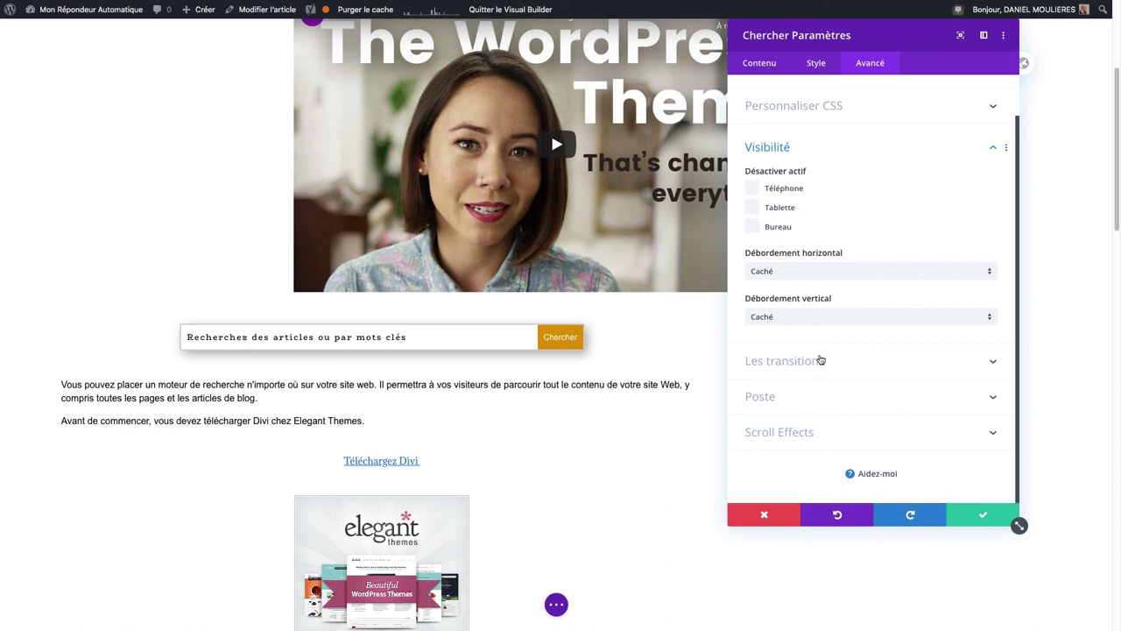
Step: Try the Relative, Absolute and Fixed positioning options on the search module
click(810, 401)
click(785, 309)
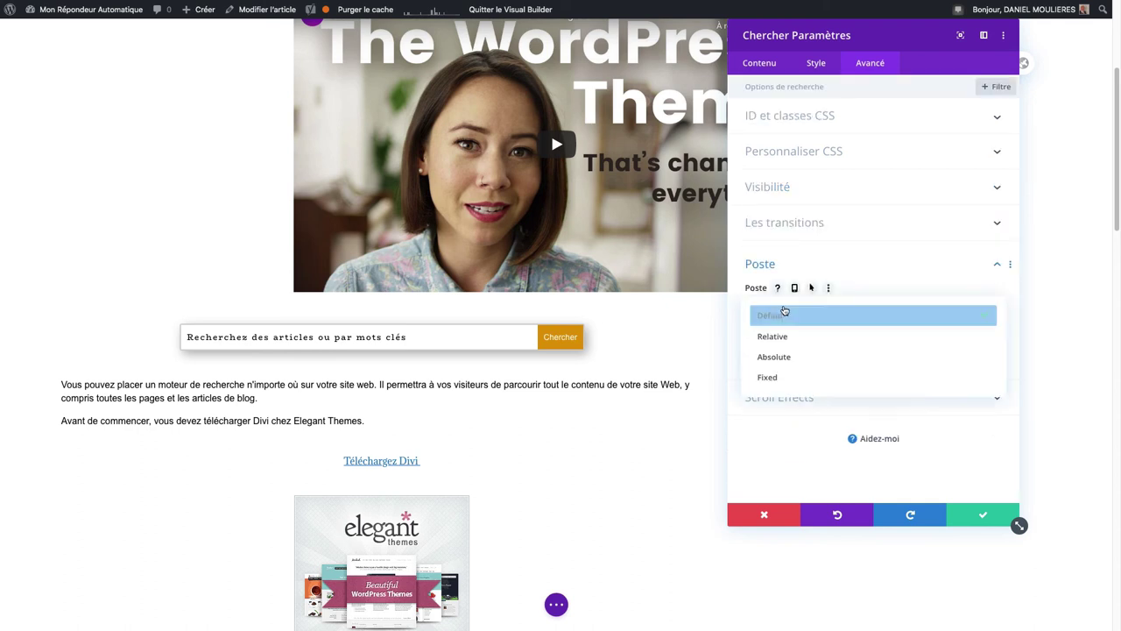
click(803, 347)
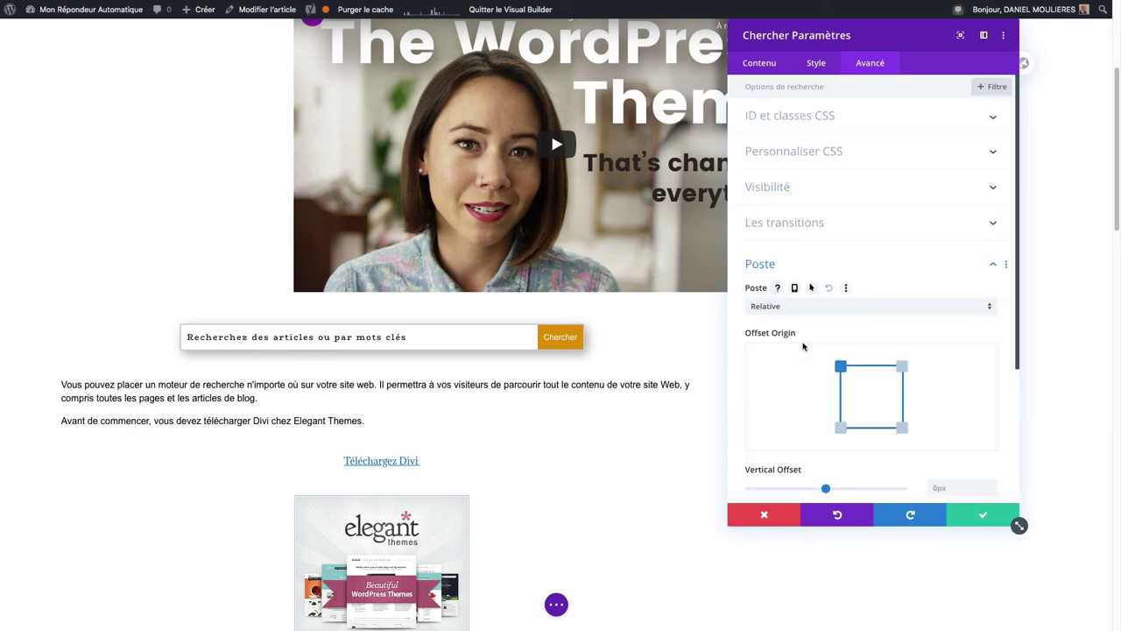
click(796, 313)
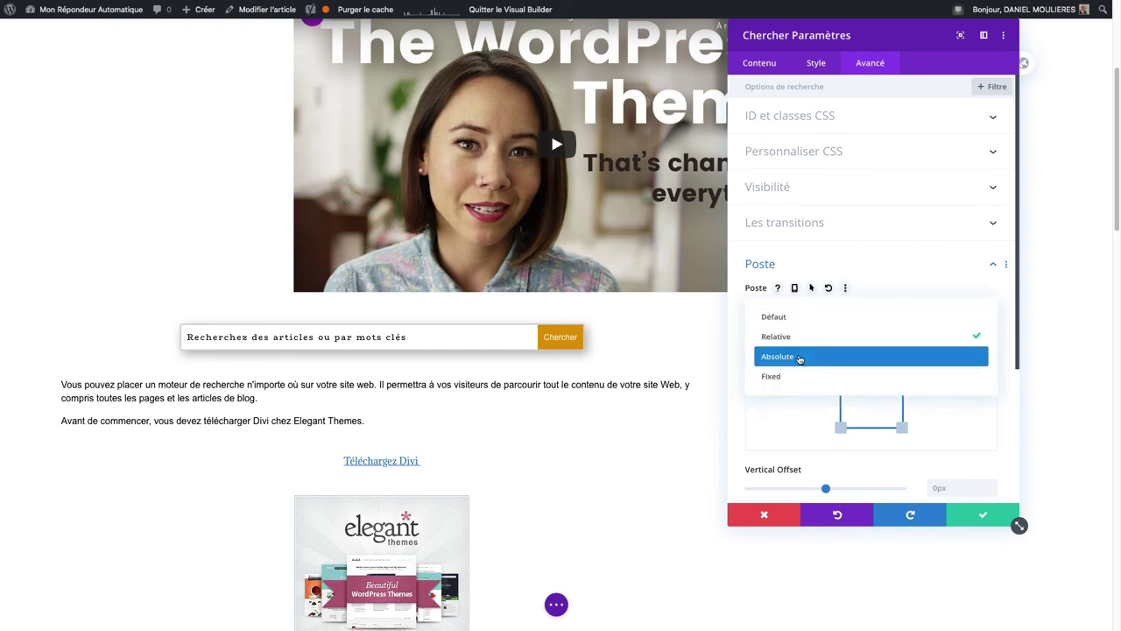
click(798, 357)
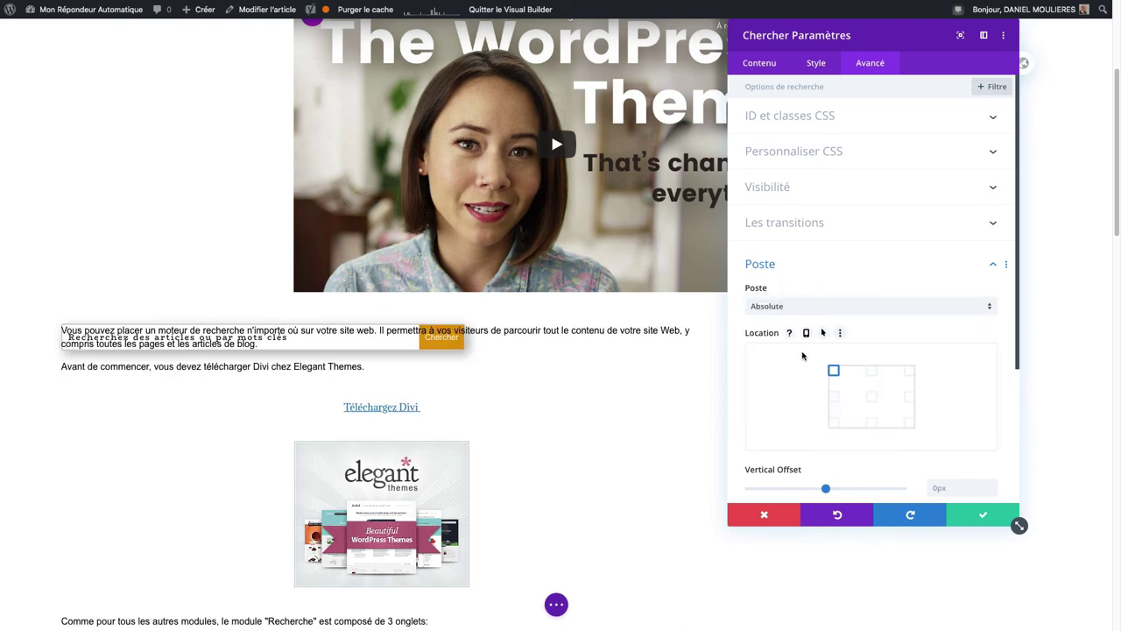
click(802, 307)
click(802, 377)
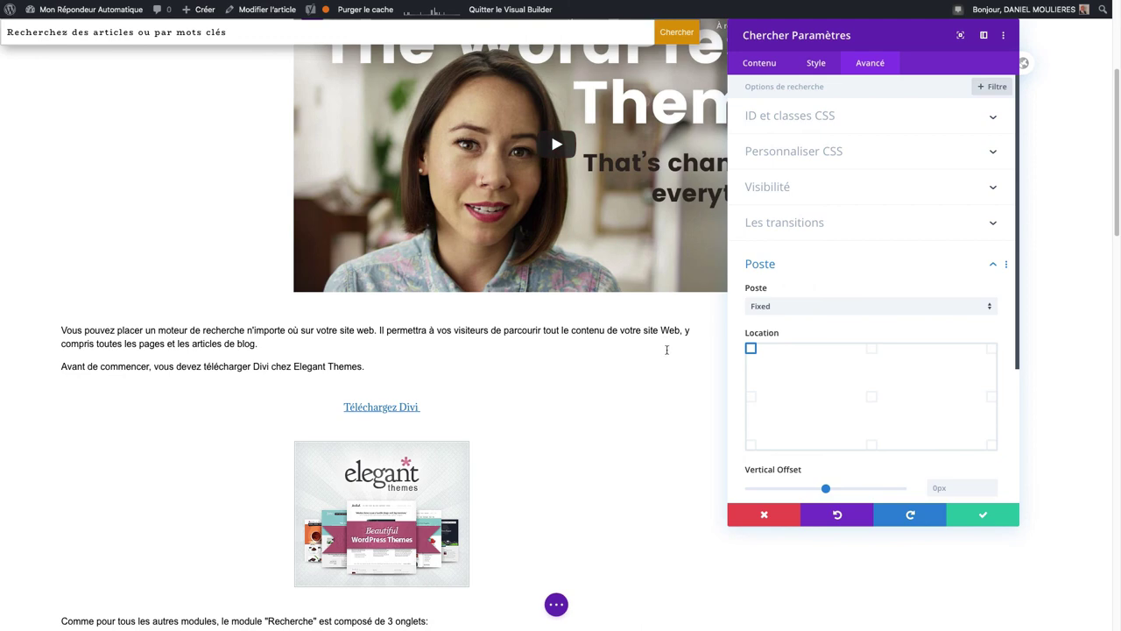
Step: Try the middle-left, center, top-center and top-right locations for the fixed search module
click(751, 396)
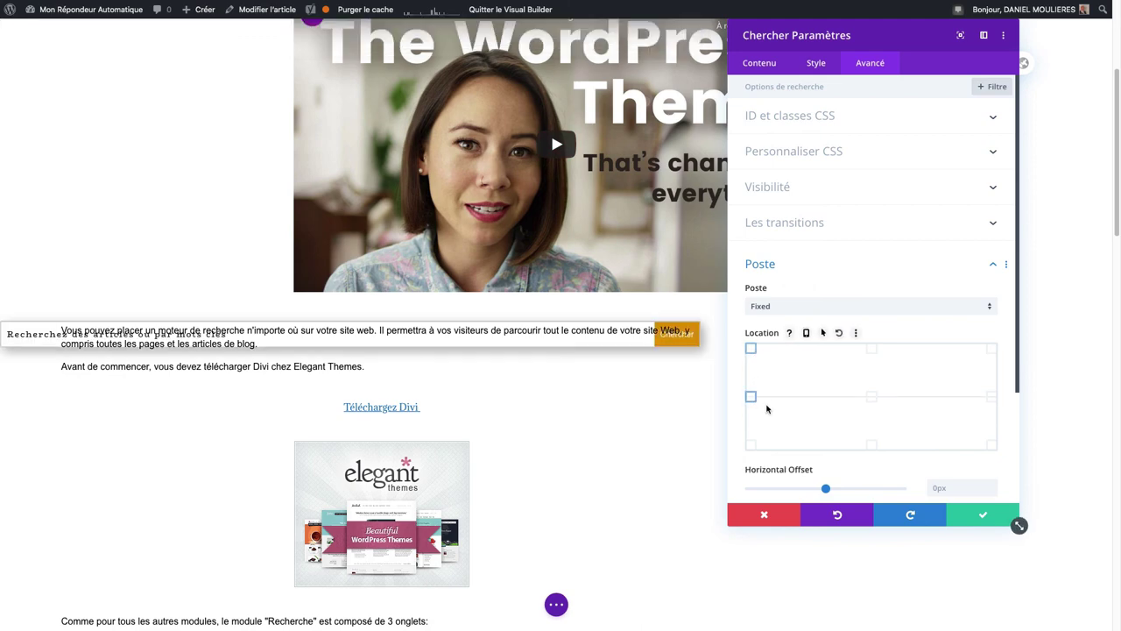
click(873, 398)
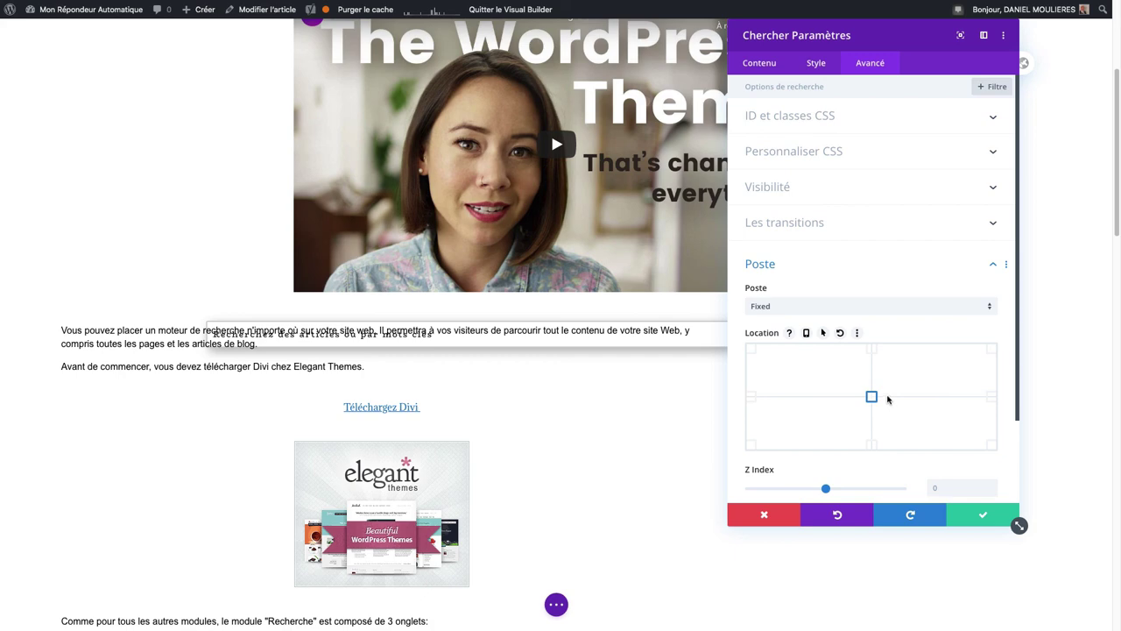
click(872, 350)
click(991, 351)
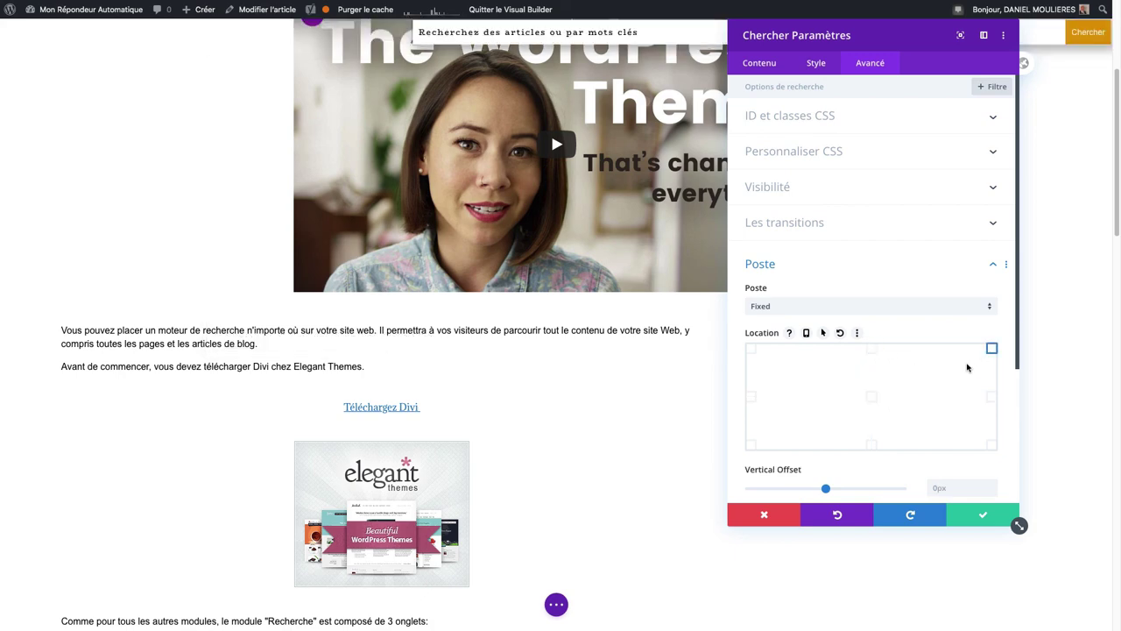
Step: Reset the search module's position to Défaut and open its scroll effects settings
click(777, 307)
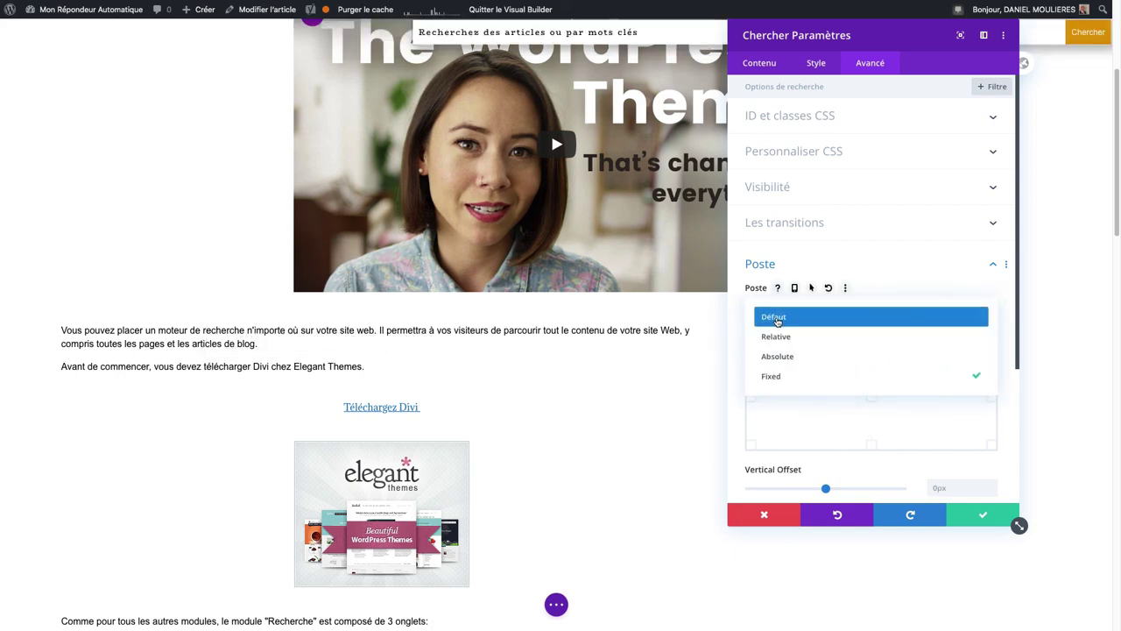
click(775, 319)
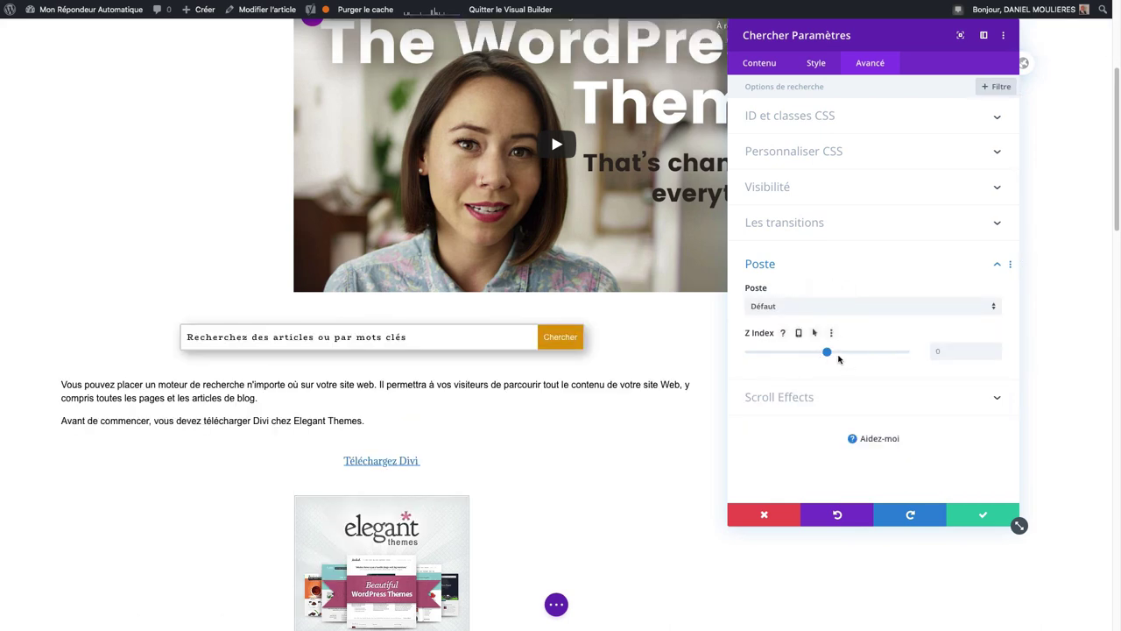
click(828, 399)
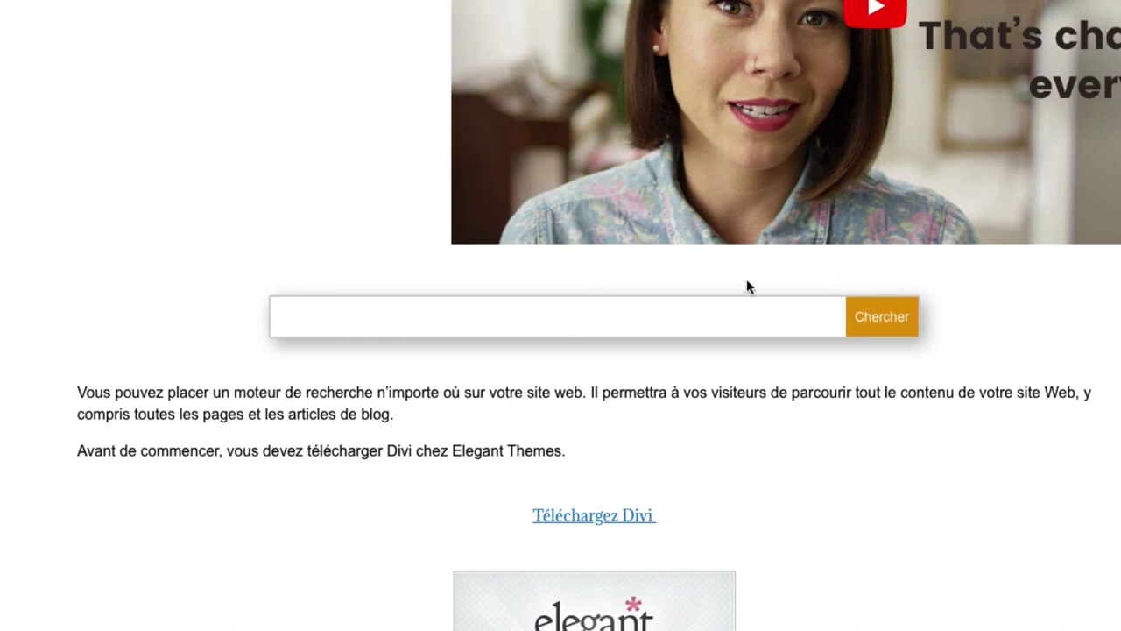
Step: Test the search module on the live article by searching for "Google"
click(701, 318)
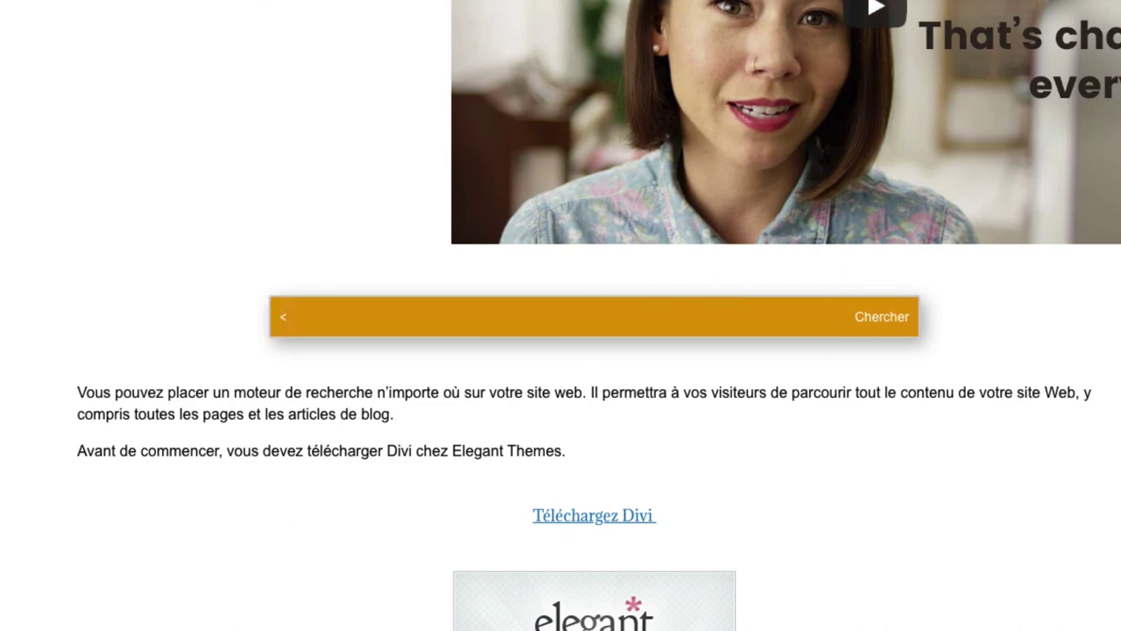
text(Goog)
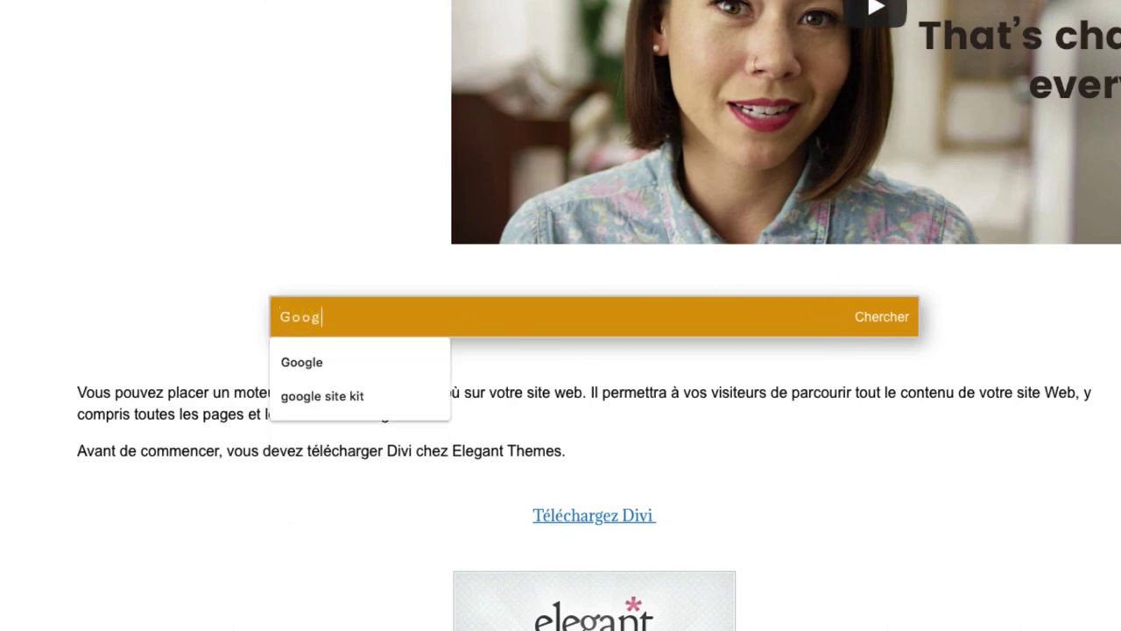
text(le)
click(870, 322)
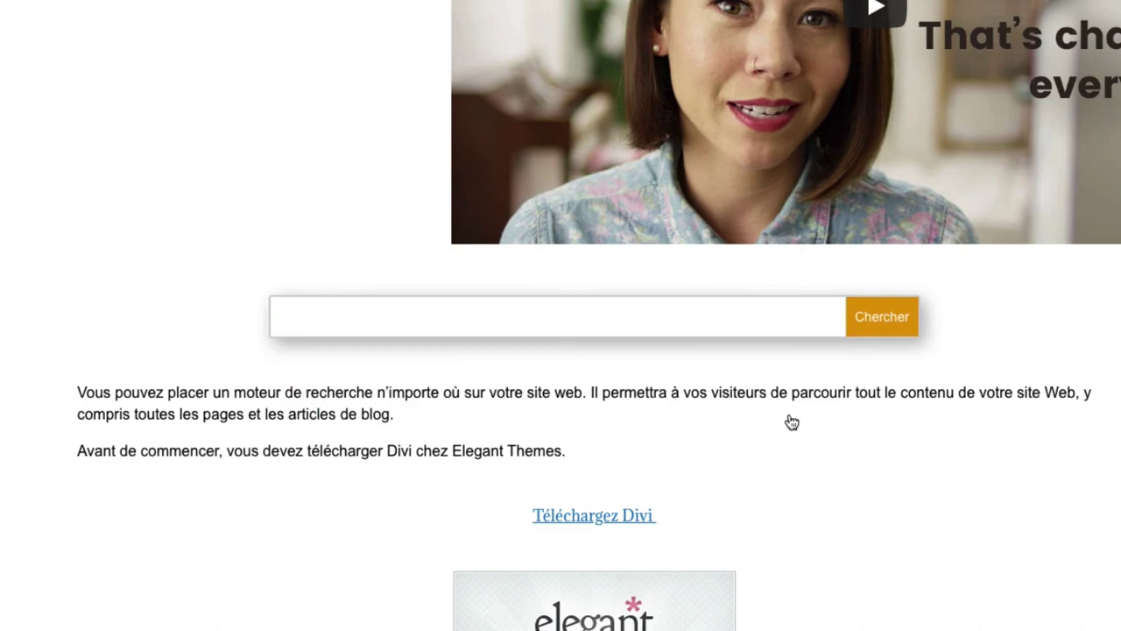